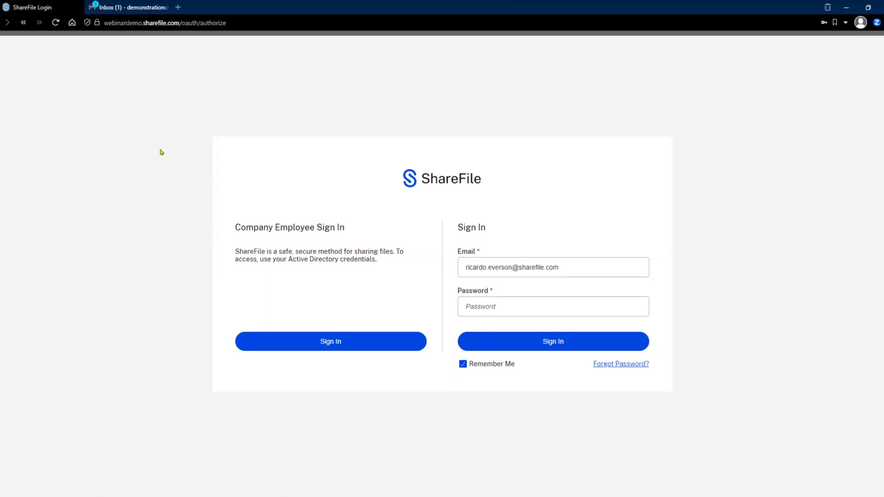
- Leave the ShareFile sign-in form's Email field and switch to the 'Inbox (1)' Gmail tab
left_click(594, 259)
left_click(129, 5)
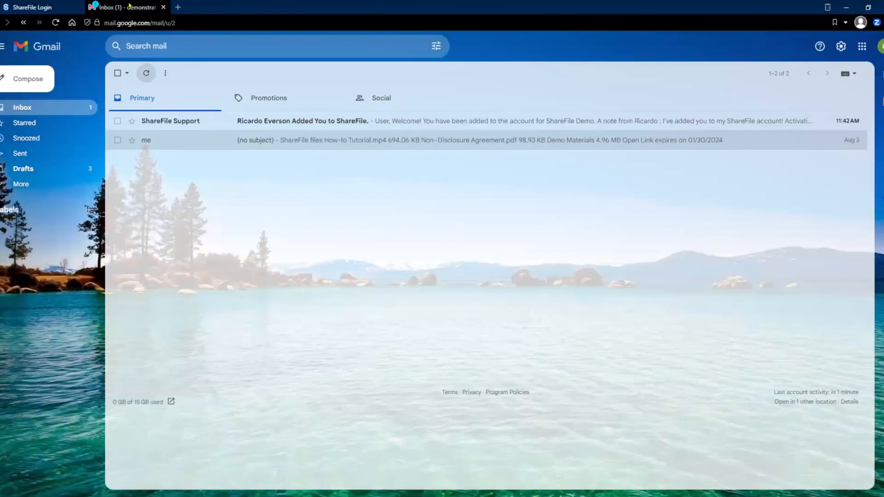
- Open the ShareFile Support 'Added You to ShareFile' email and activate the account
left_click(276, 121)
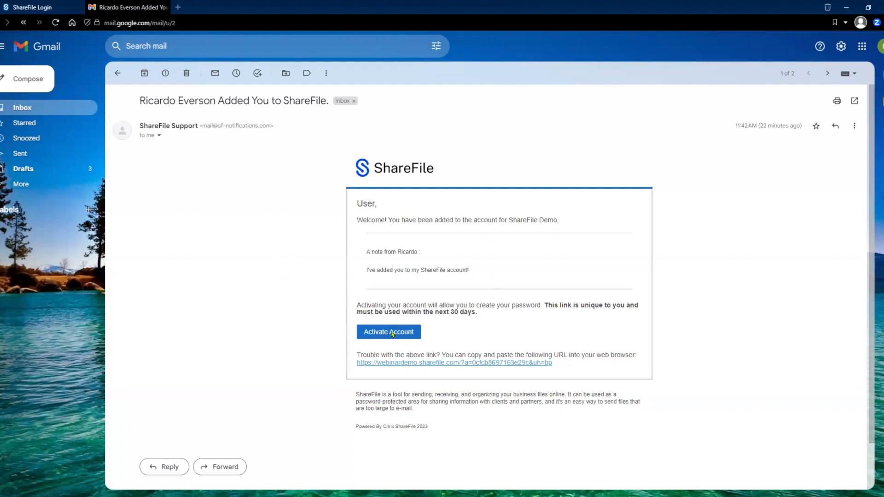
left_click(392, 333)
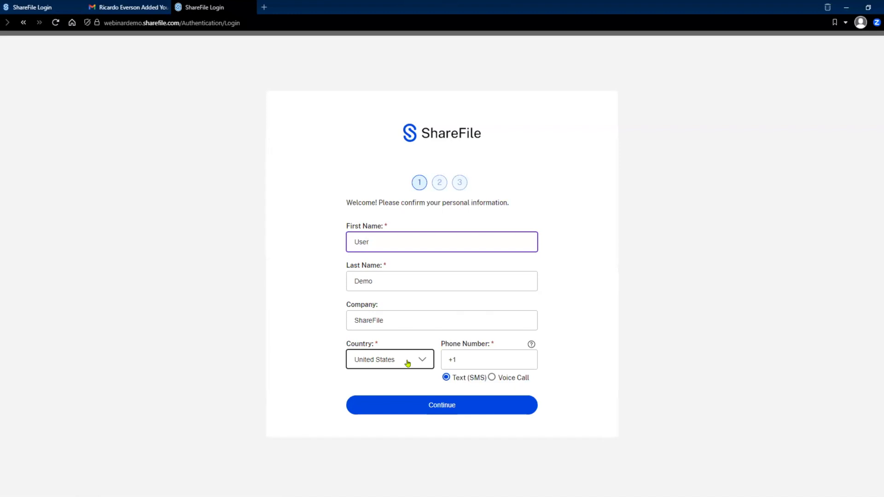
- Confirm the phone number, verify the texted code, and save a new account password
left_click(469, 355)
type("2")
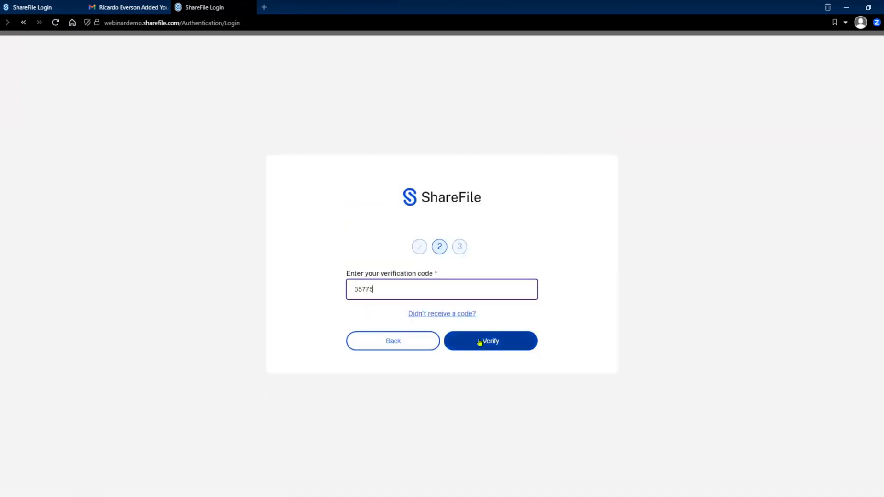
left_click(481, 341)
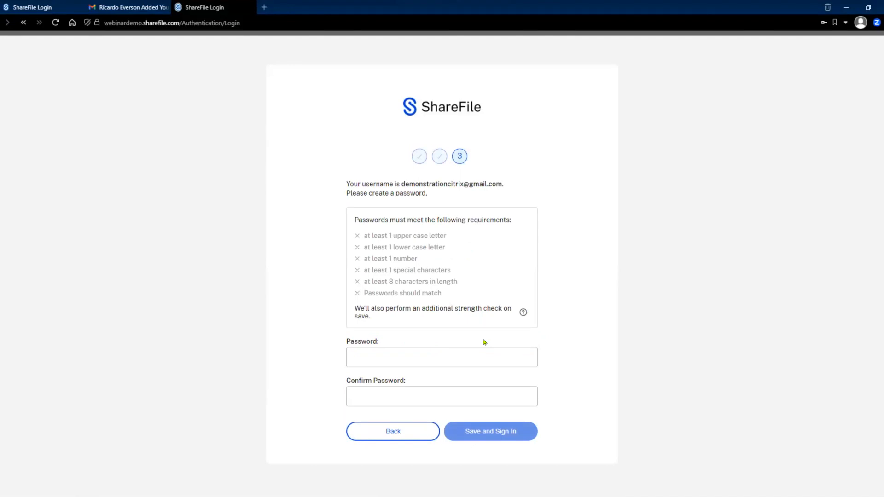
left_click(429, 353)
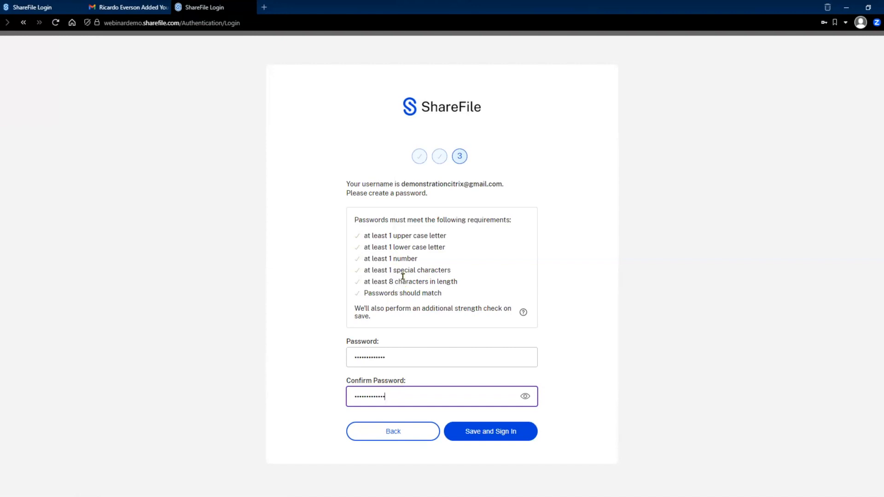
left_click(483, 433)
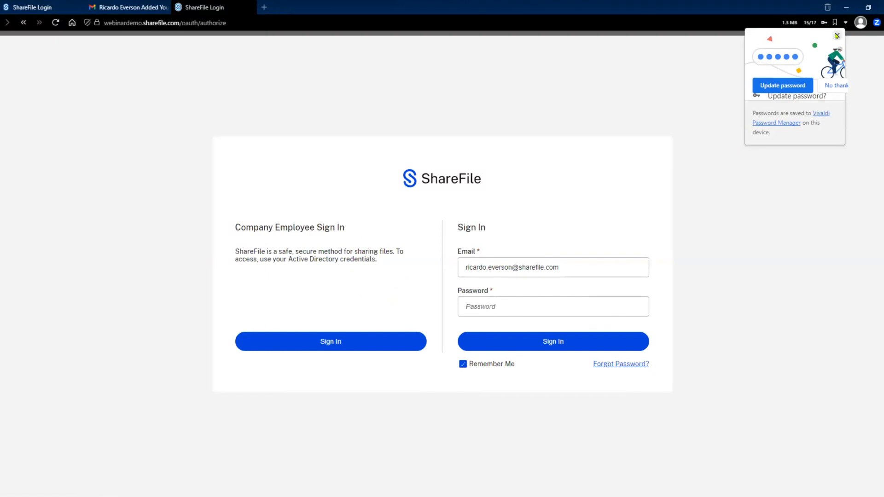
- Sign in with the new account's email address and password, dismissing the browser's password prompts
left_click(835, 36)
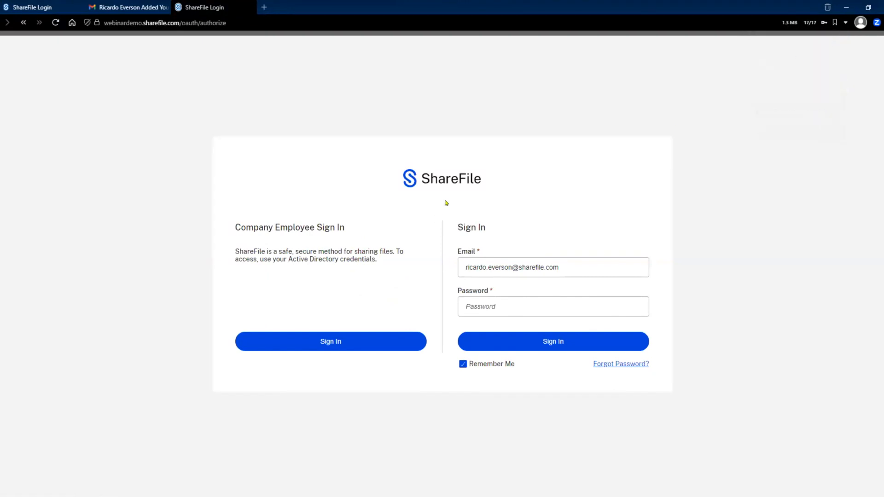
left_click(564, 259)
left_click_drag(563, 263, 451, 273)
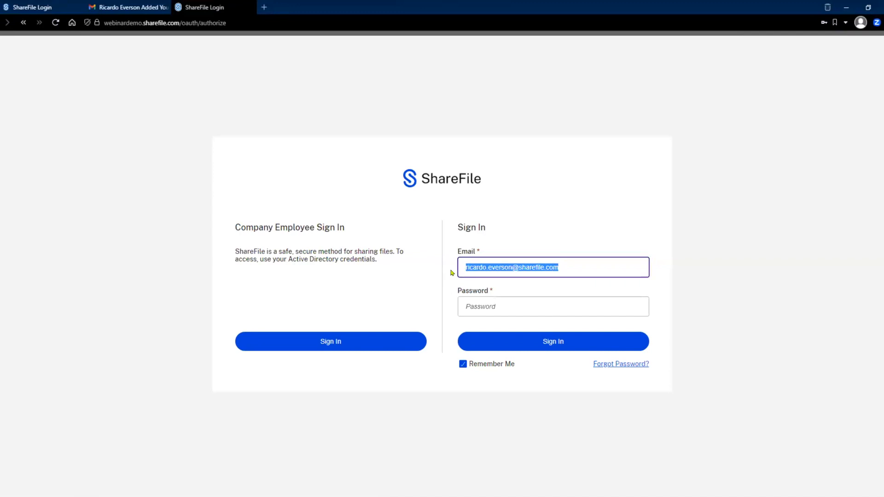
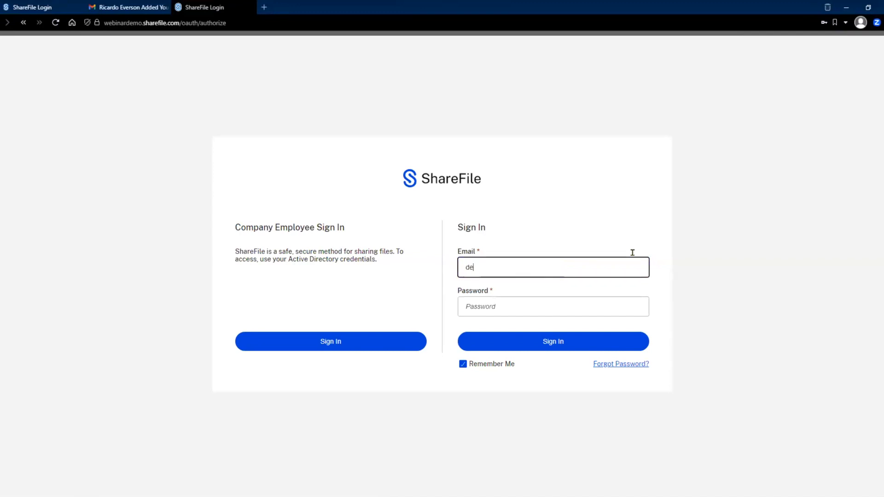
left_click(533, 300)
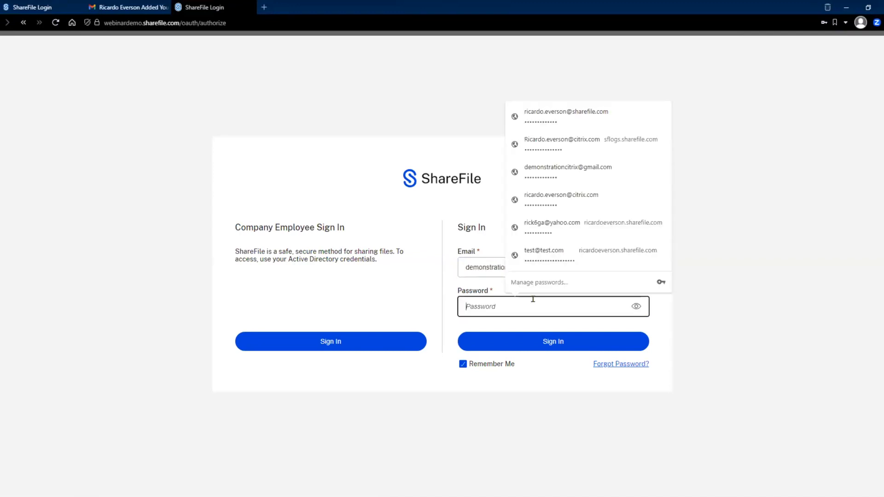
type("***")
left_click(558, 346)
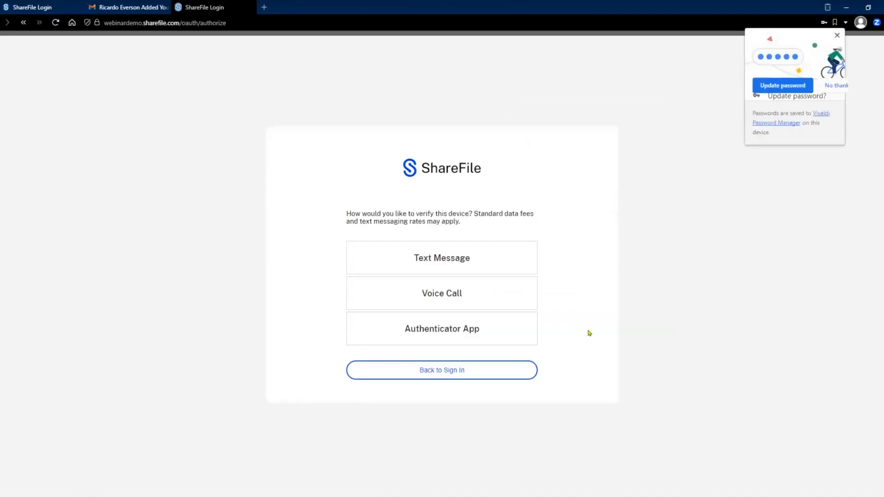
left_click(837, 36)
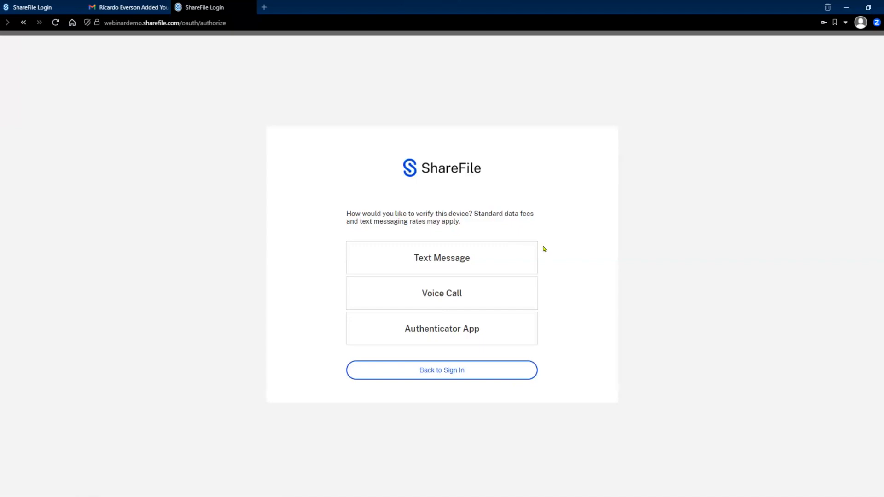
- Verify this device with a code received by text message
left_click(448, 259)
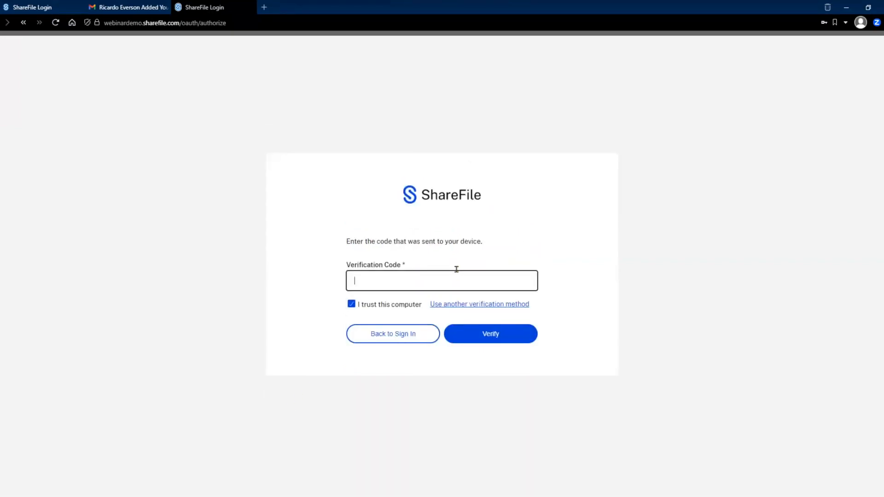
left_click(491, 334)
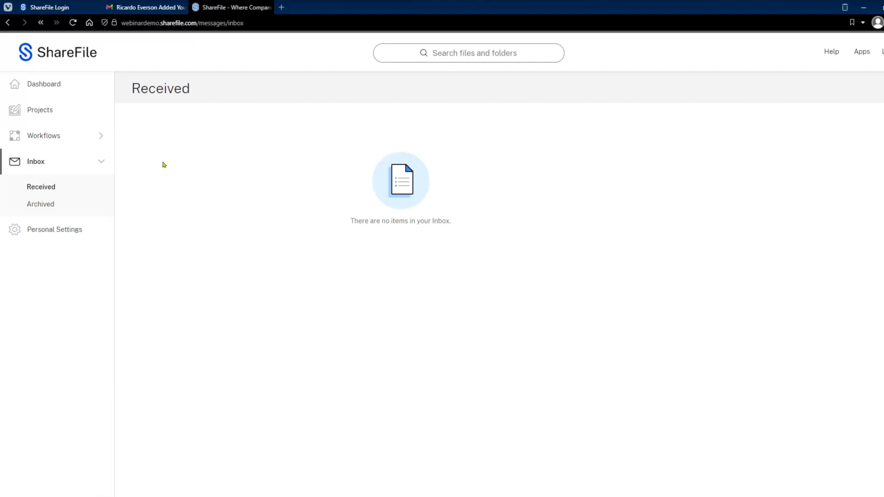
- Return to the ShareFile Login tab and sign in with the saved owner credentials
mouse_move(27, 5)
mouse_move(66, 7)
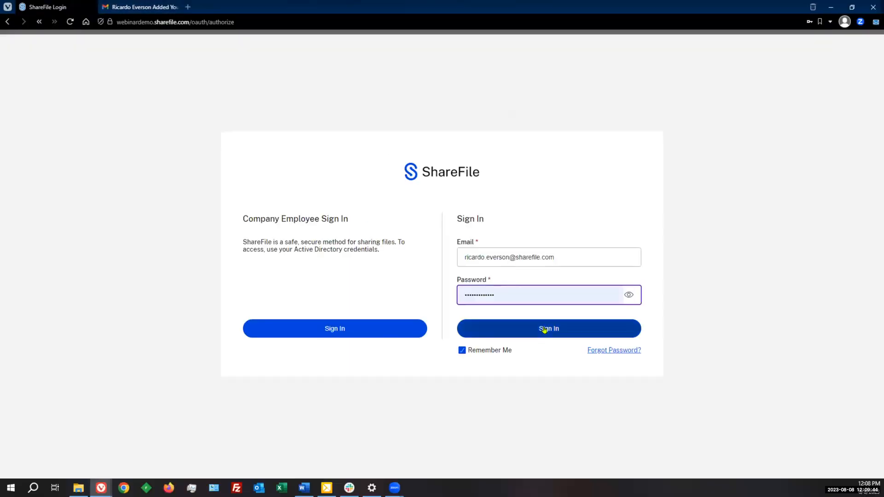
left_click(549, 328)
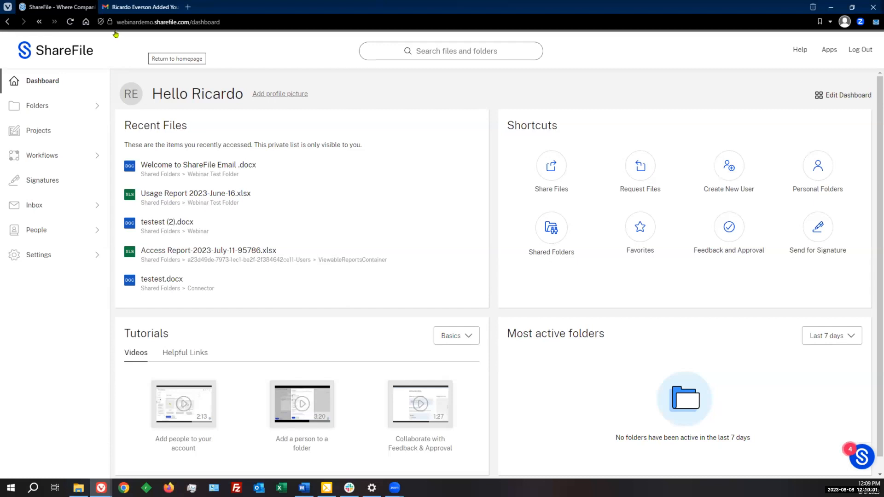
left_click(110, 15)
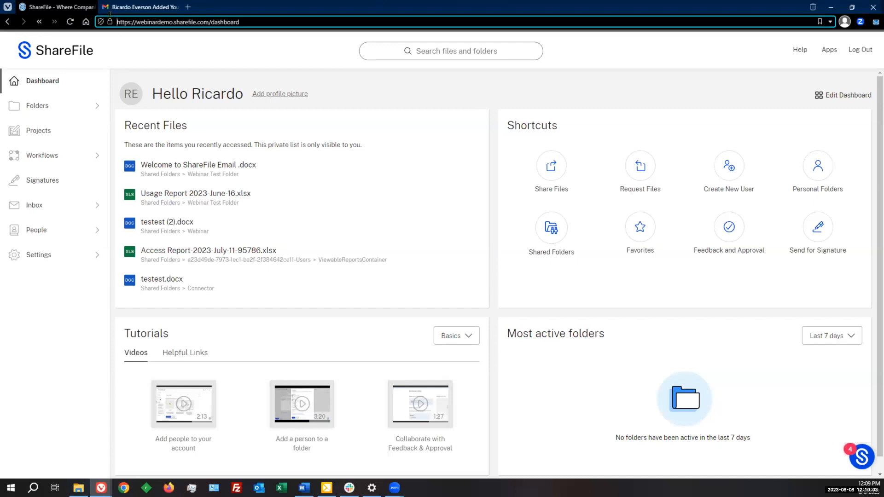
left_click(133, 20)
left_click(152, 19)
left_click_drag(137, 20, 163, 15)
left_click(132, 66)
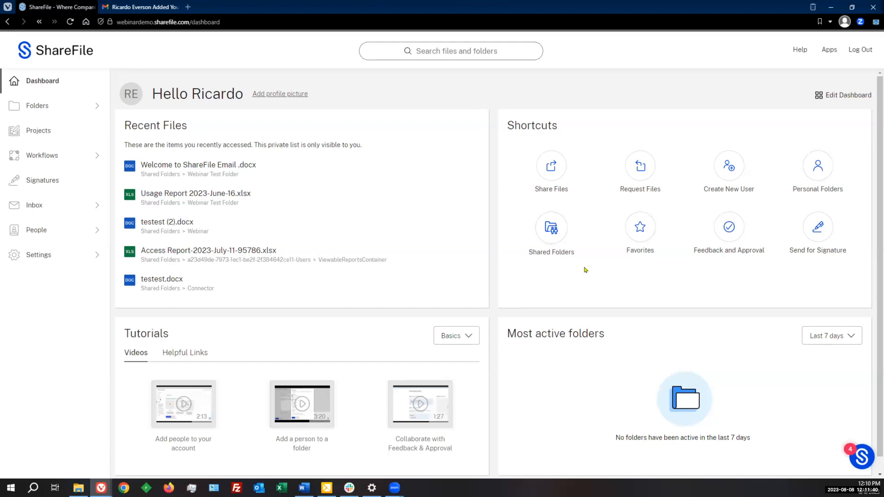
- Expand Folders in the sidebar and scroll down the dashboard
left_click(56, 107)
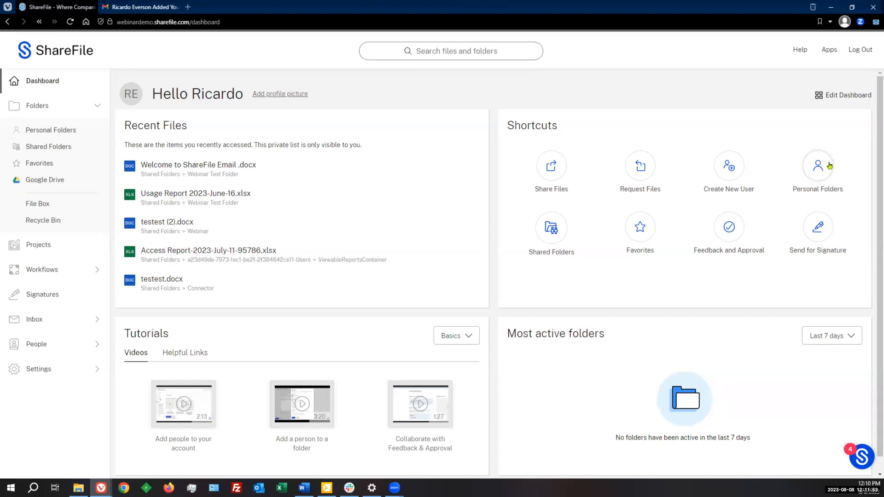
scroll(337, 331, "down", 1)
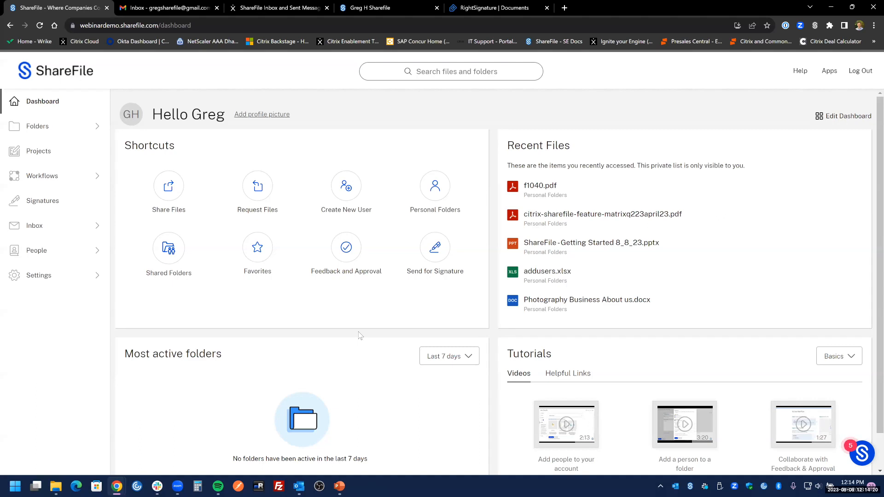
- From People > Browse Employees, create a new employee and enter their first and last name
left_click(49, 251)
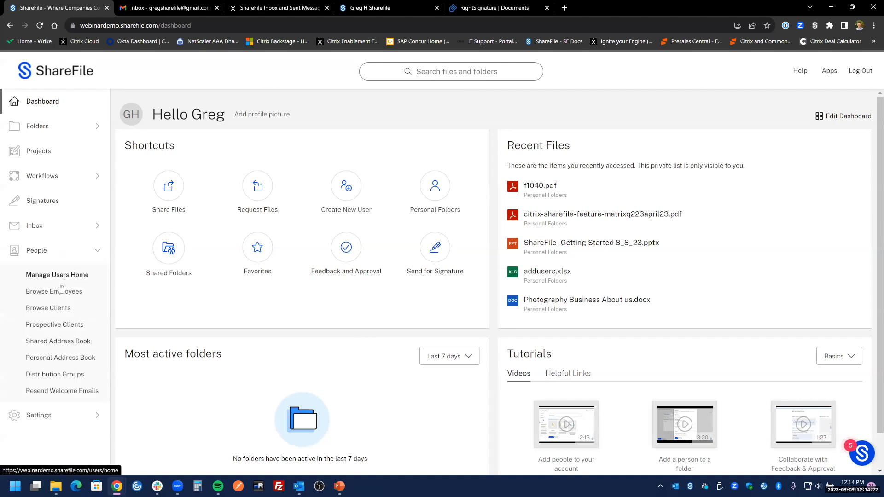
left_click(56, 292)
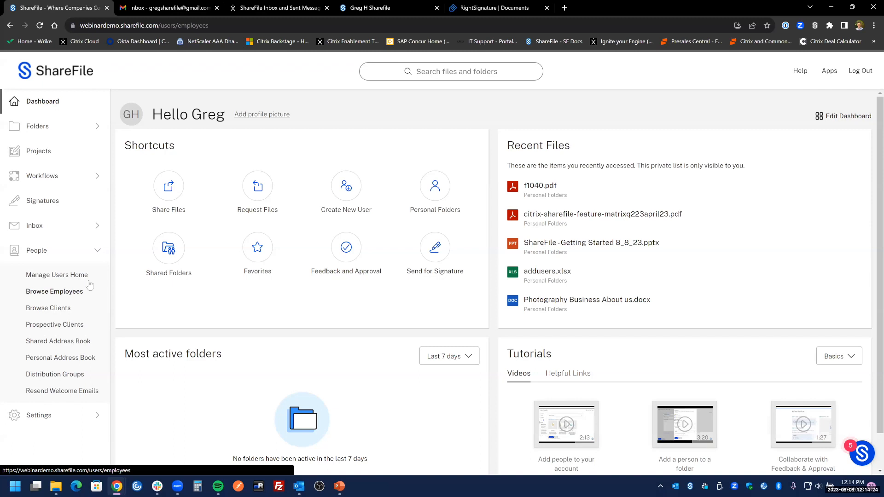
left_click(821, 192)
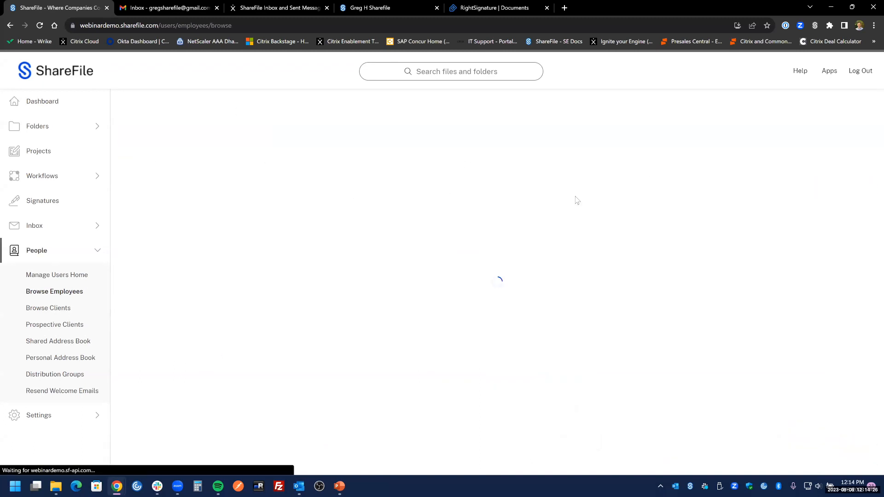
type("Greg")
key("Tab")
type("E")
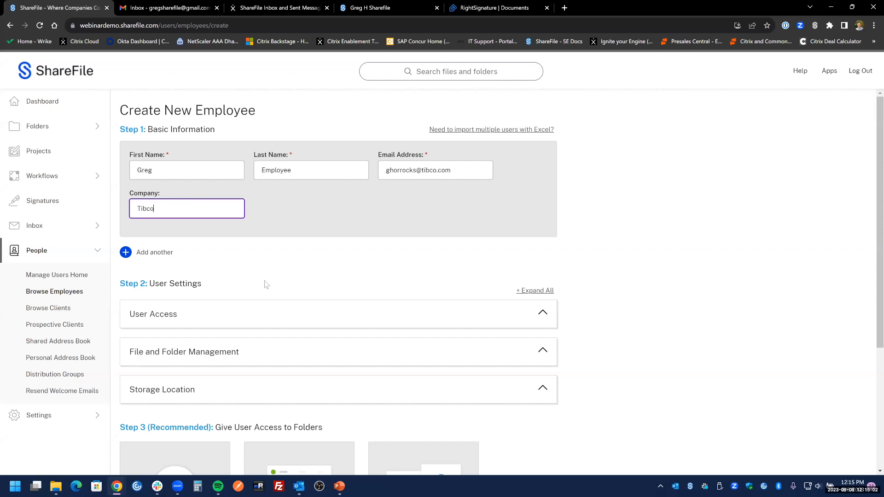
scroll(158, 269, "down", 1)
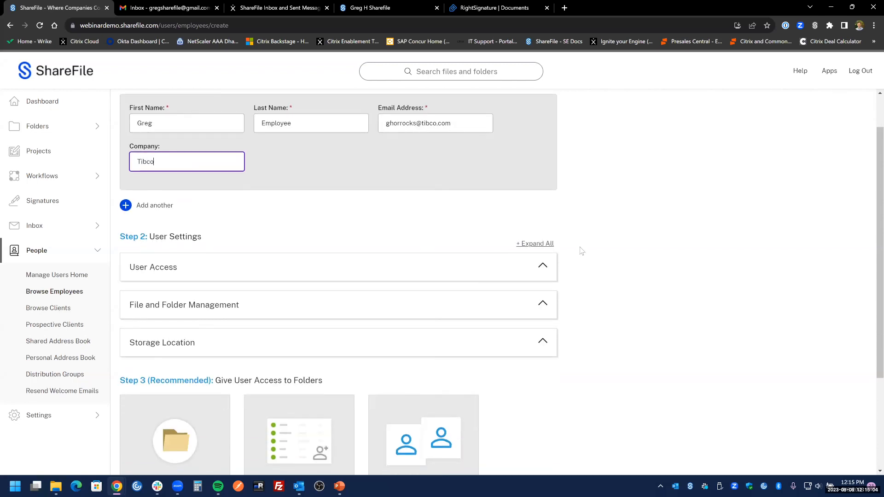
- Expand User Access to review the employee's permission checkboxes, then expand Folders in the sidebar
scroll(580, 249, "down", 1)
left_click(513, 222)
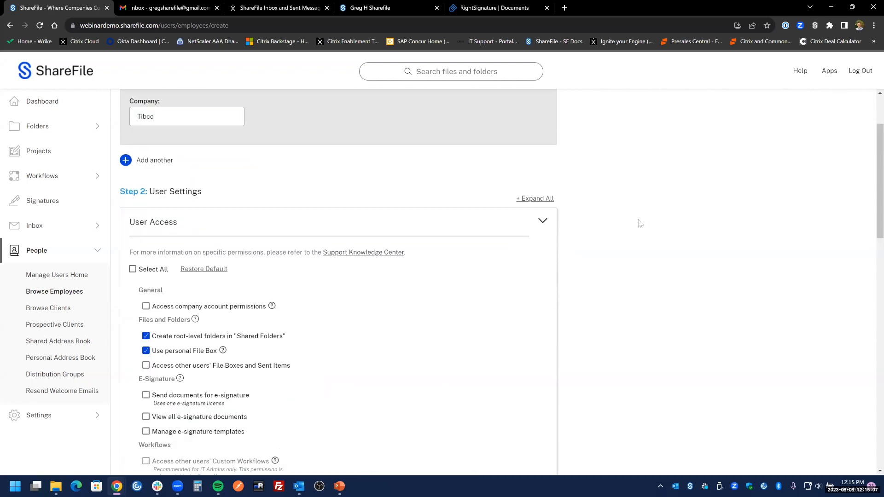
scroll(637, 224, "down", 3)
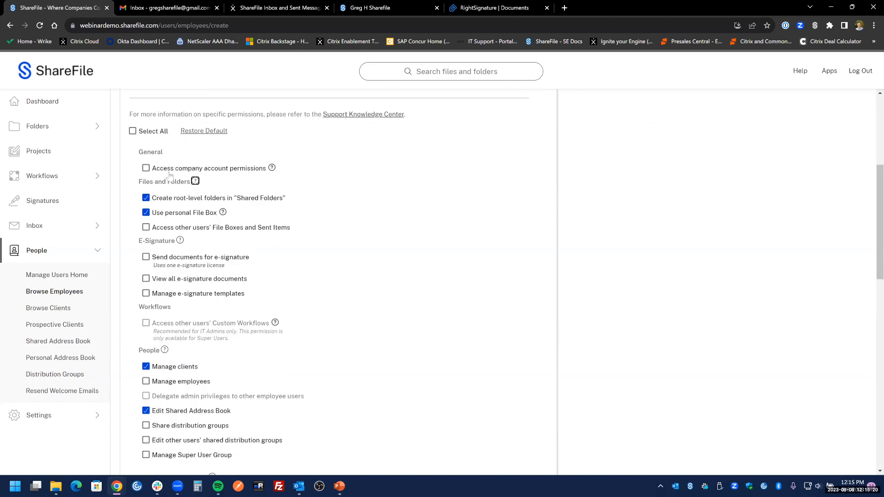
mouse_move(271, 170)
scroll(368, 249, "down", 1)
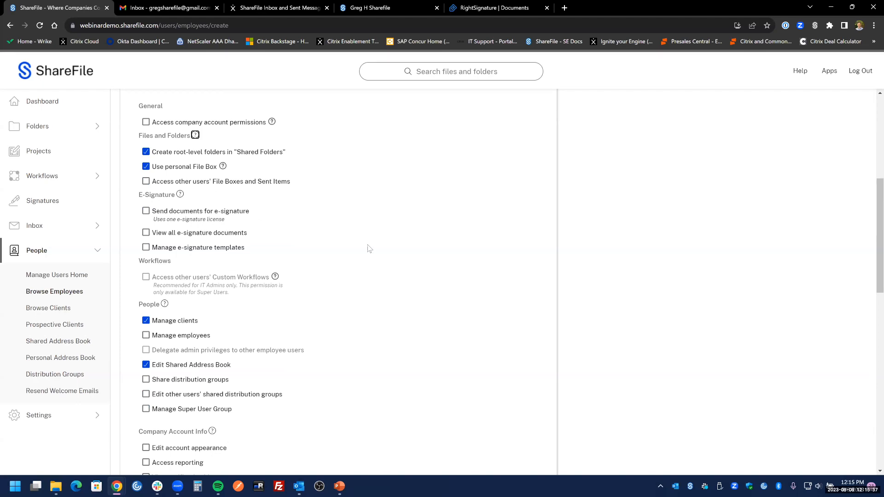
left_click(44, 128)
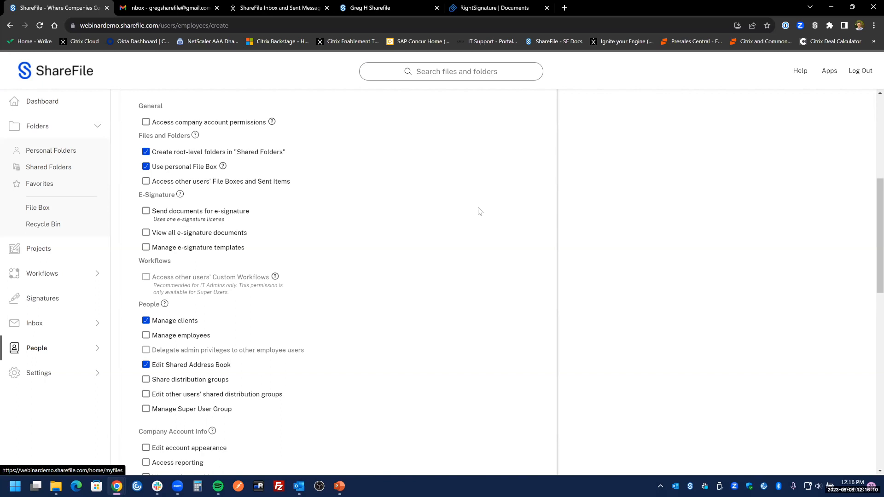
scroll(479, 211, "down", 1)
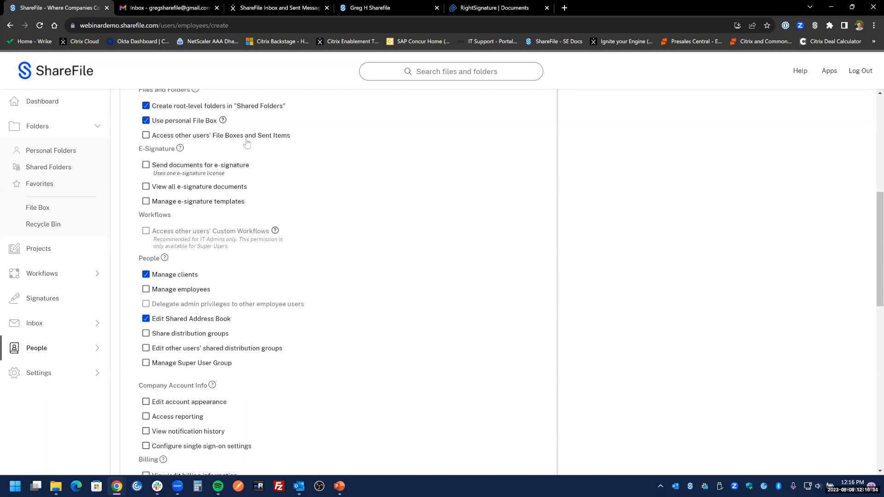
scroll(506, 175, "down", 1)
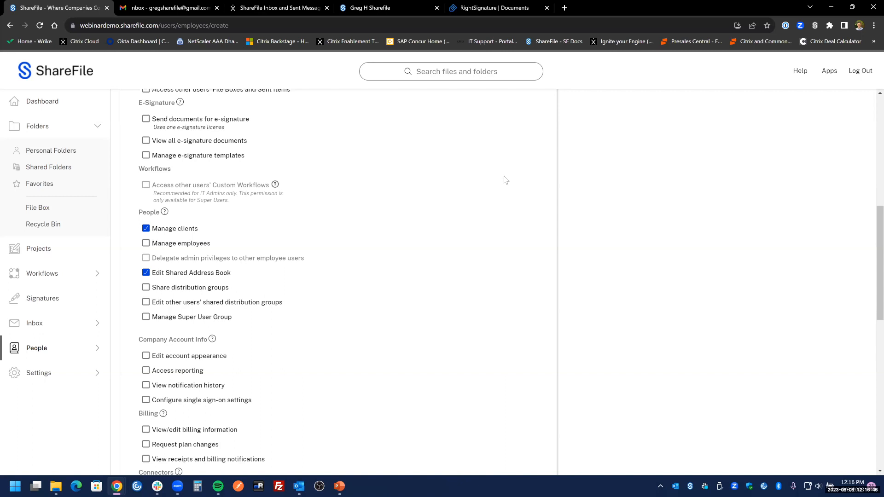
scroll(505, 180, "down", 2)
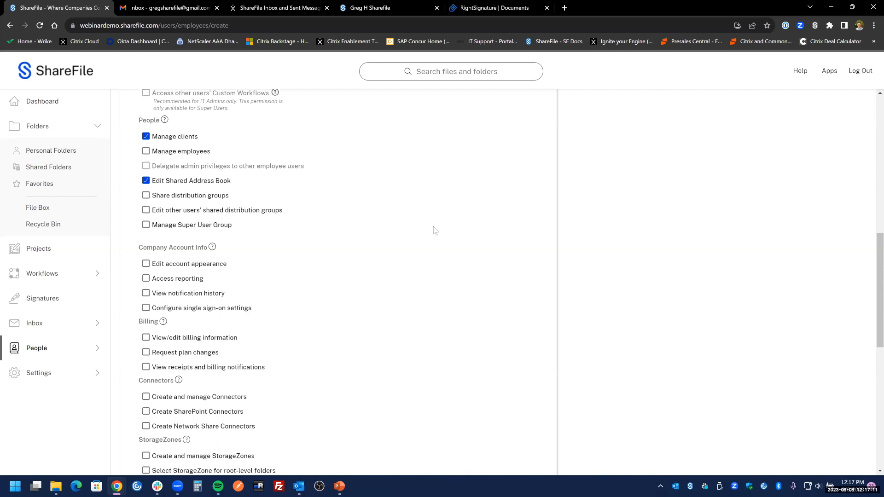
scroll(437, 231, "down", 2)
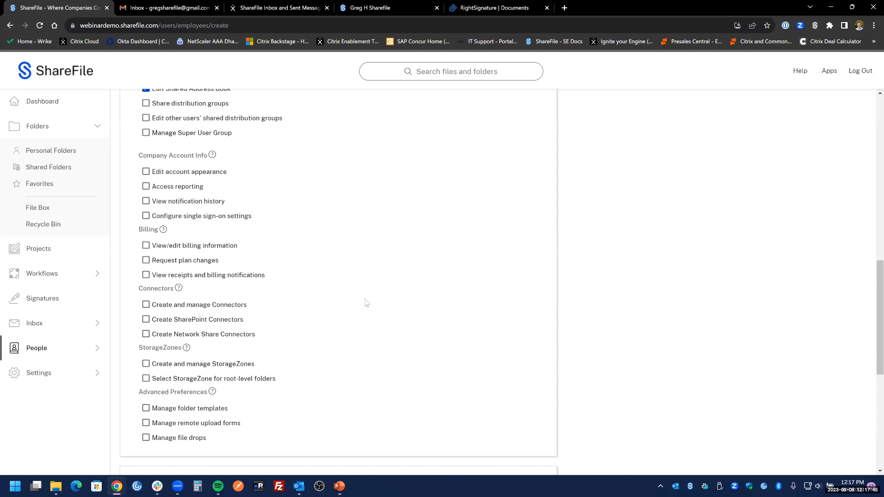
scroll(389, 299, "up", 5)
- Collapse User Access and File and Folder Management, then expand Storage Location showing ShareFile US East
scroll(391, 299, "up", 5)
left_click(341, 222)
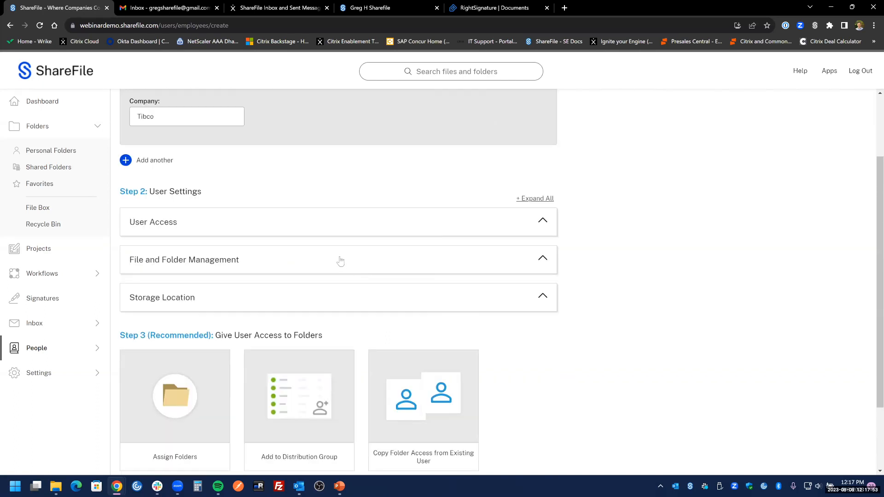
left_click(341, 260)
scroll(617, 214, "down", 3)
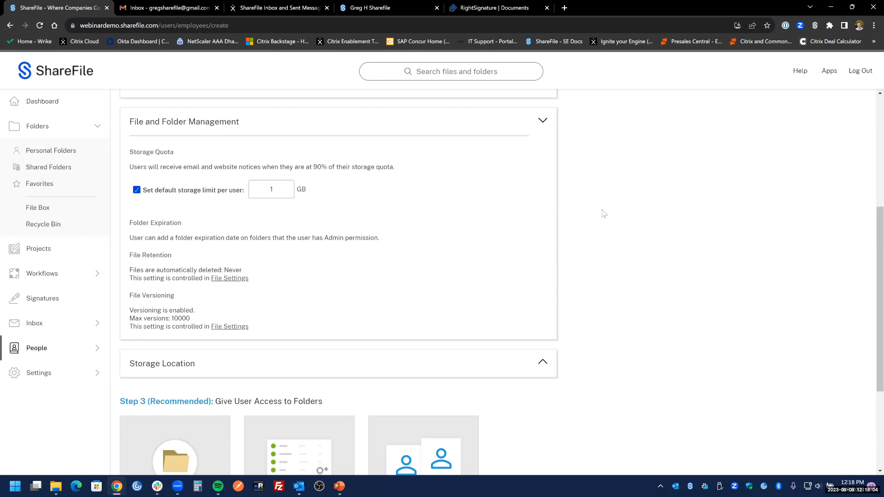
scroll(620, 212, "down", 1)
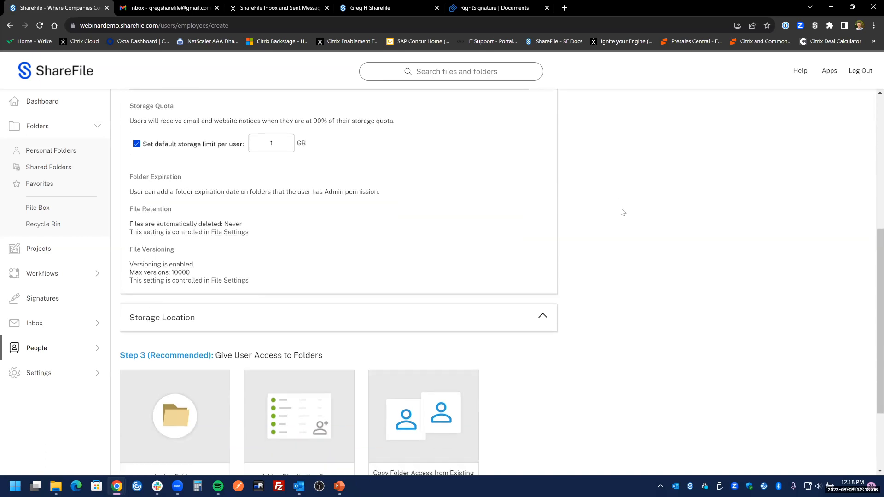
scroll(548, 135, "up", 2)
left_click(541, 167)
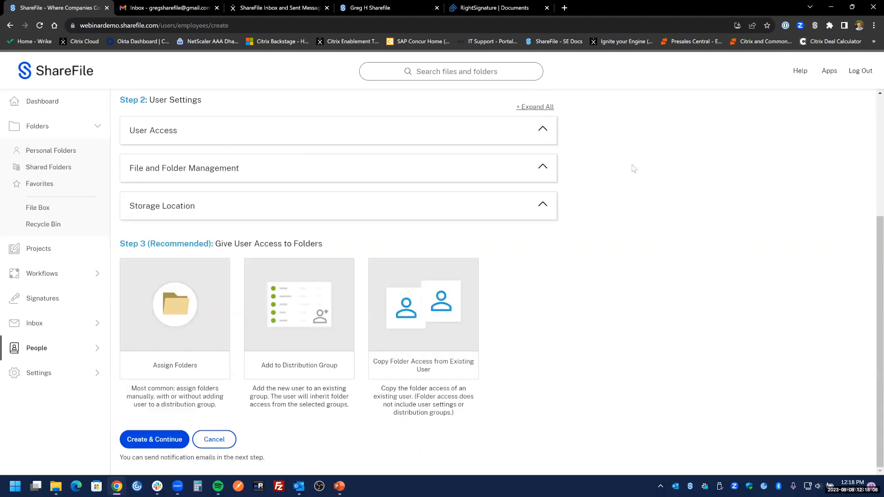
left_click(525, 210)
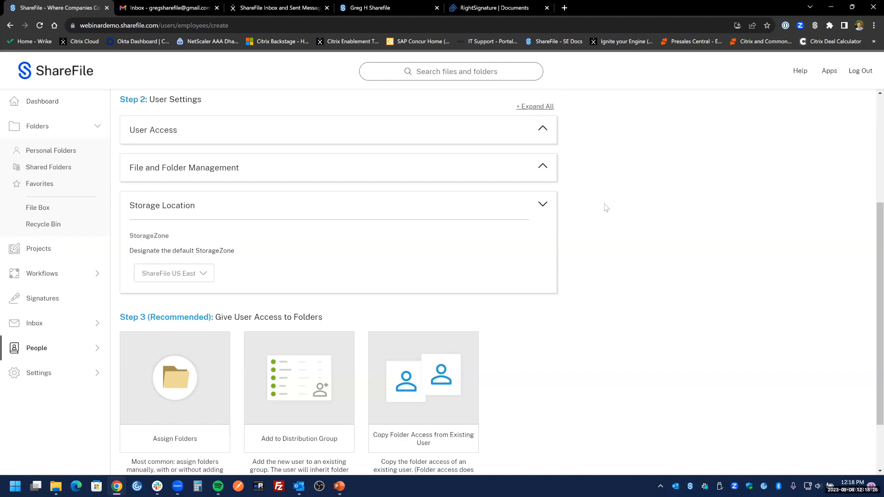
scroll(614, 248, "down", 2)
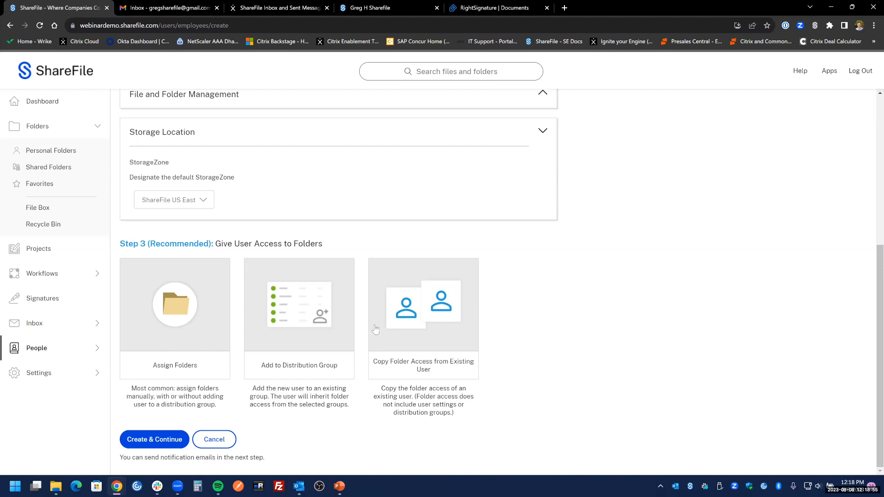
- Create the employee account with no folders assigned and send the welcome notification
left_click(151, 444)
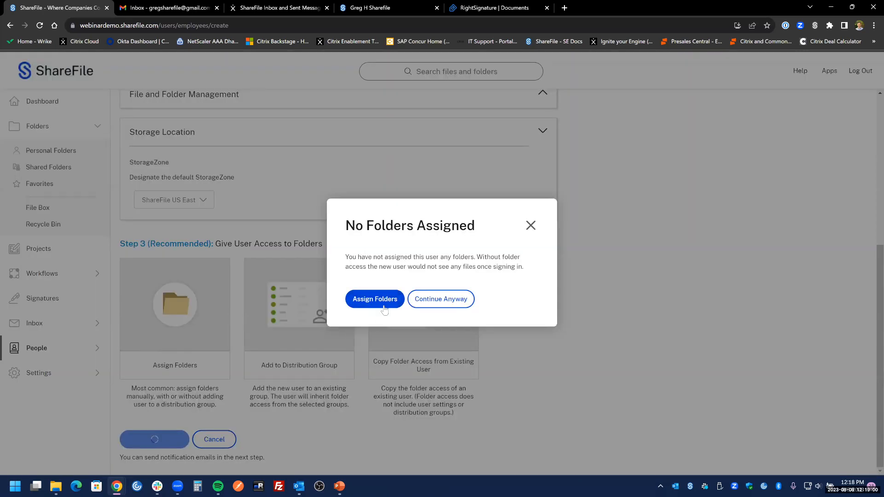
left_click(434, 300)
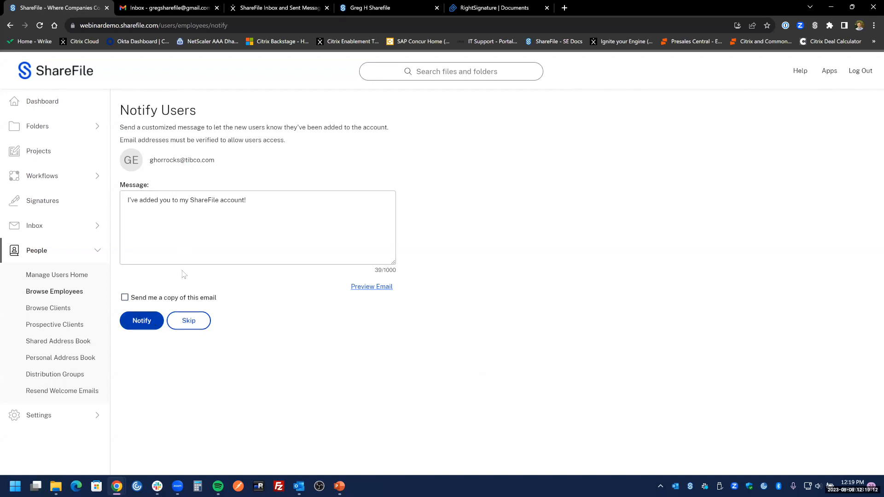
left_click(249, 200)
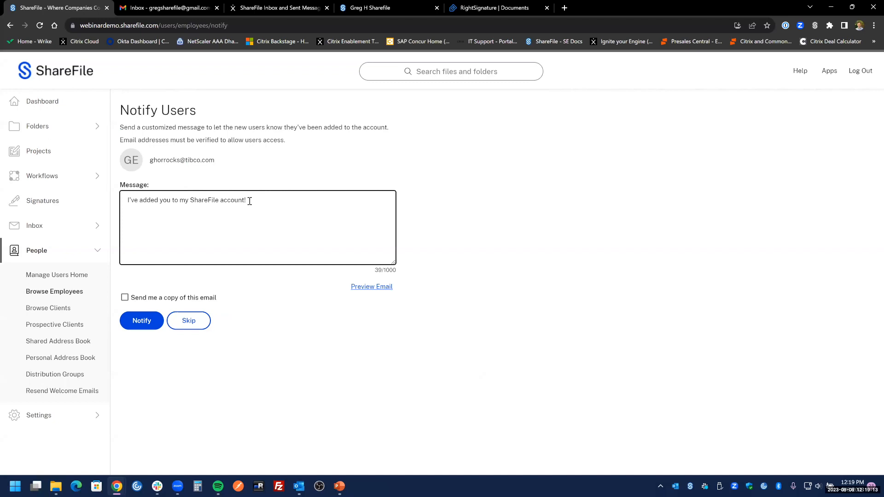
left_click(137, 324)
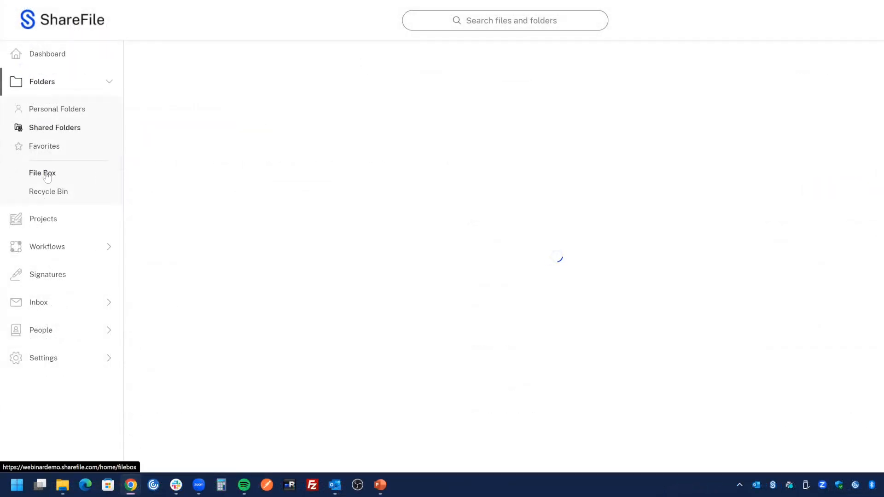
- Open the File Box temporary storage folder from the sidebar
left_click(44, 173)
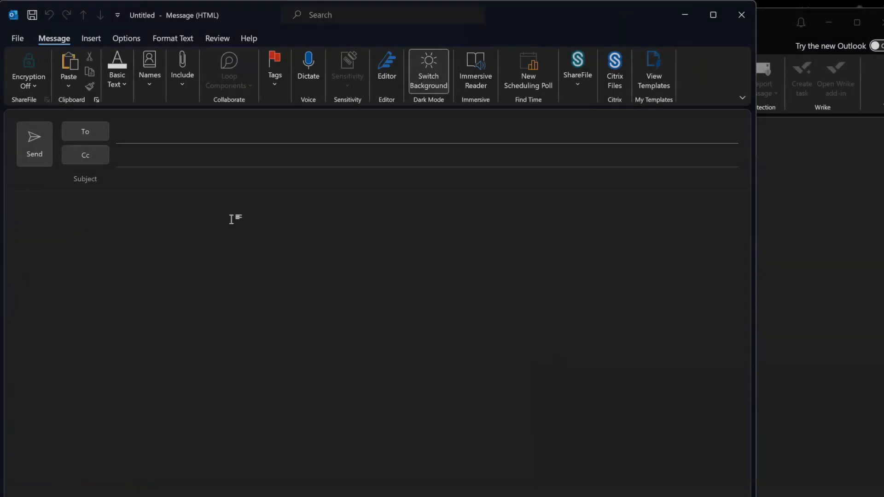
- Inspect the ShareFile Request Files options and upload location in Outlook, cancelling without changes
left_click(577, 67)
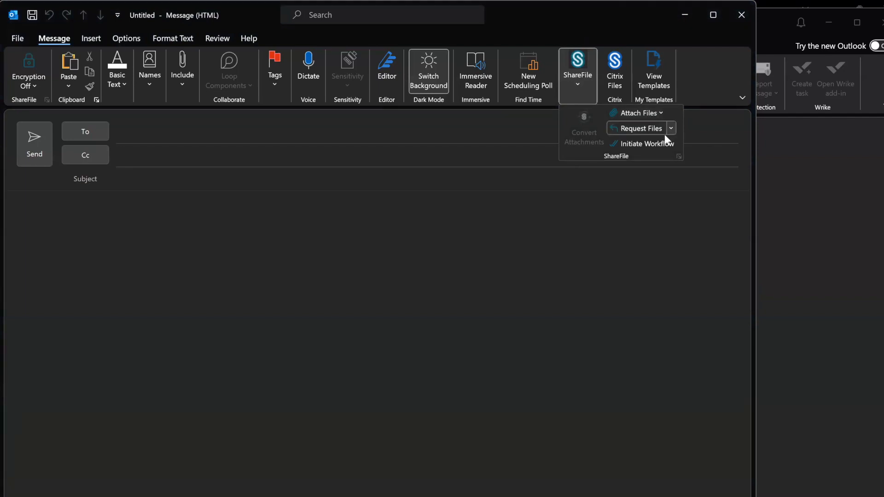
left_click(668, 131)
left_click(653, 147)
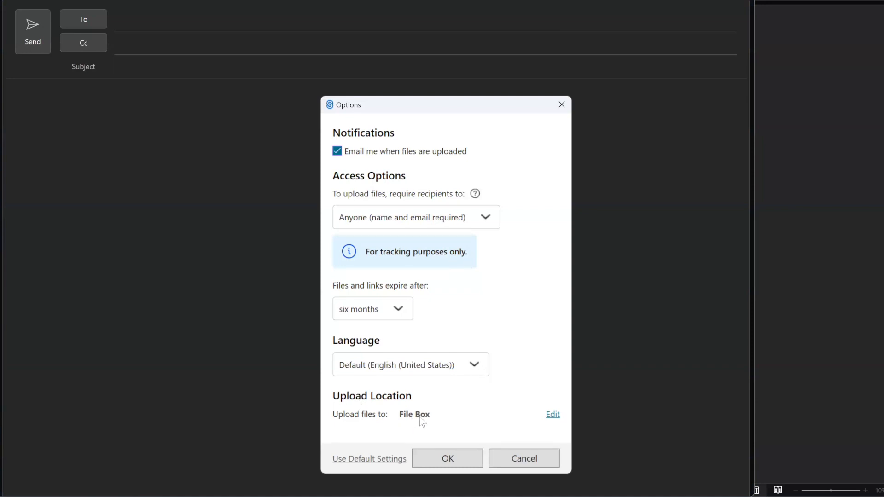
left_click(553, 415)
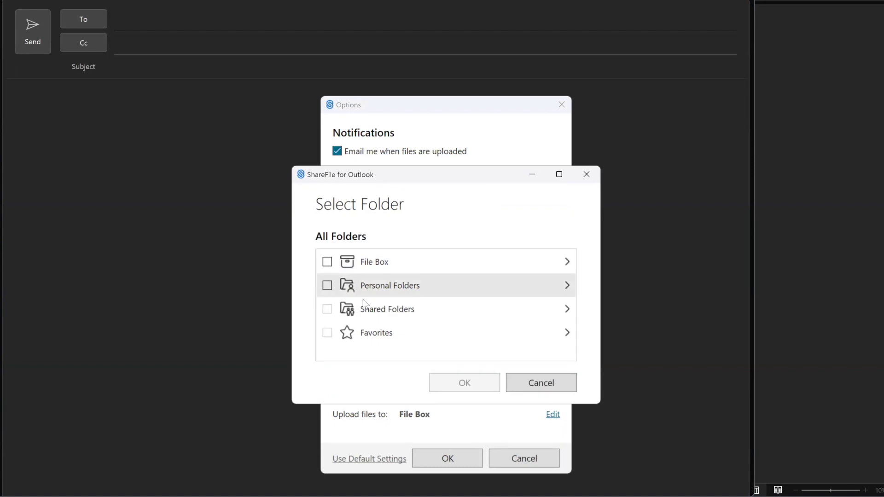
left_click(535, 383)
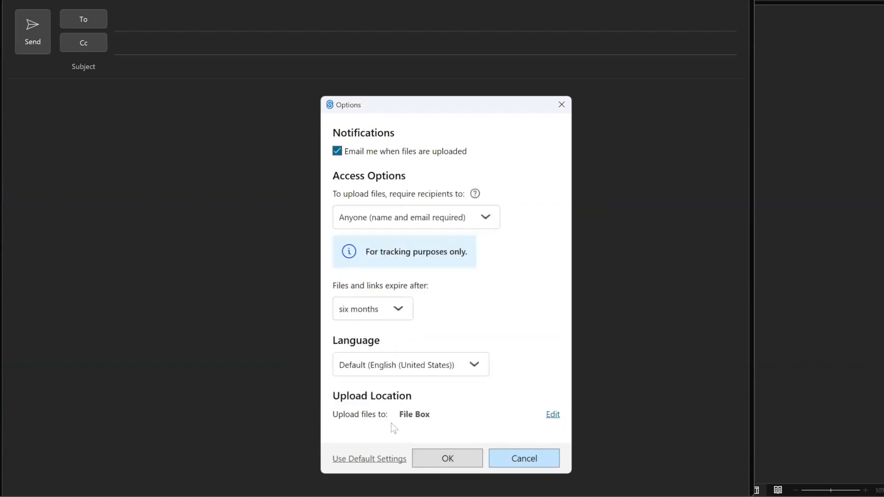
left_click(527, 460)
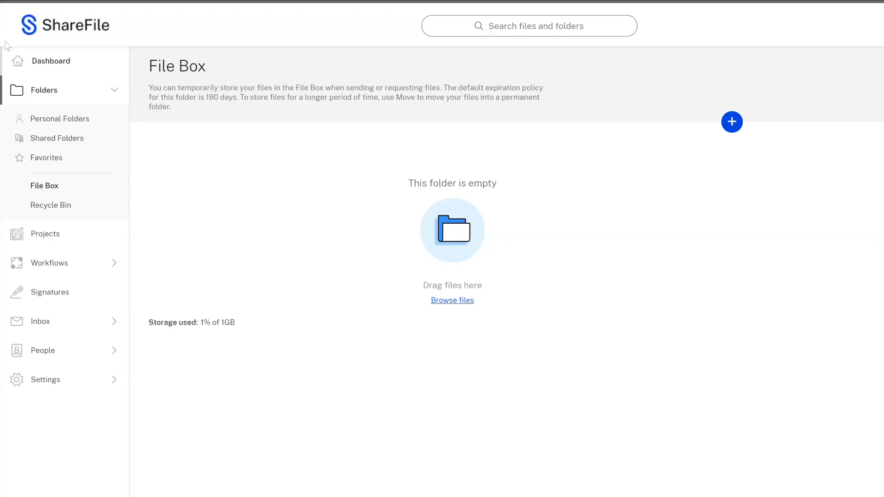
- View the empty Recycle Bin and expand the Inbox message folders
left_click(50, 205)
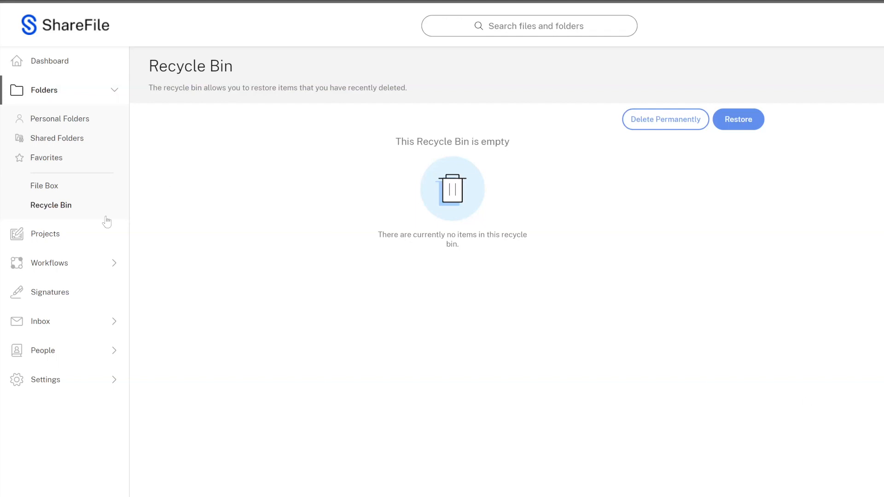
left_click(73, 324)
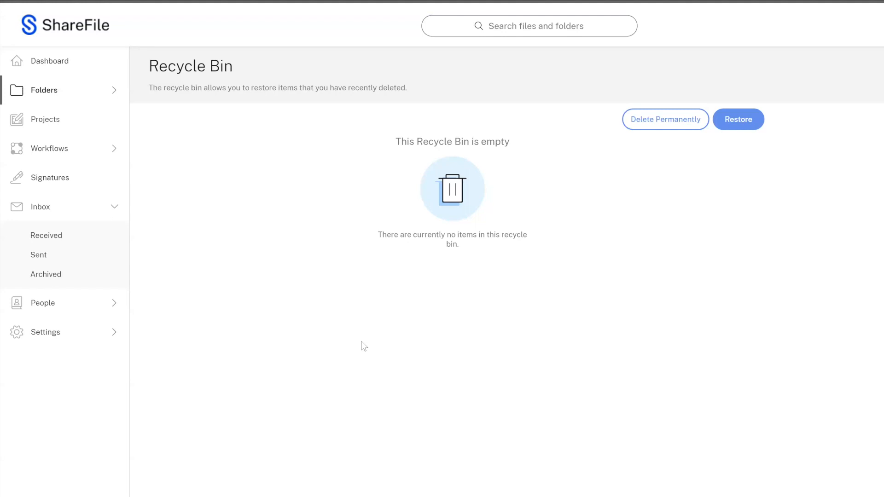
- Open the Sent messages list and select the Encrypted email message
left_click(47, 255)
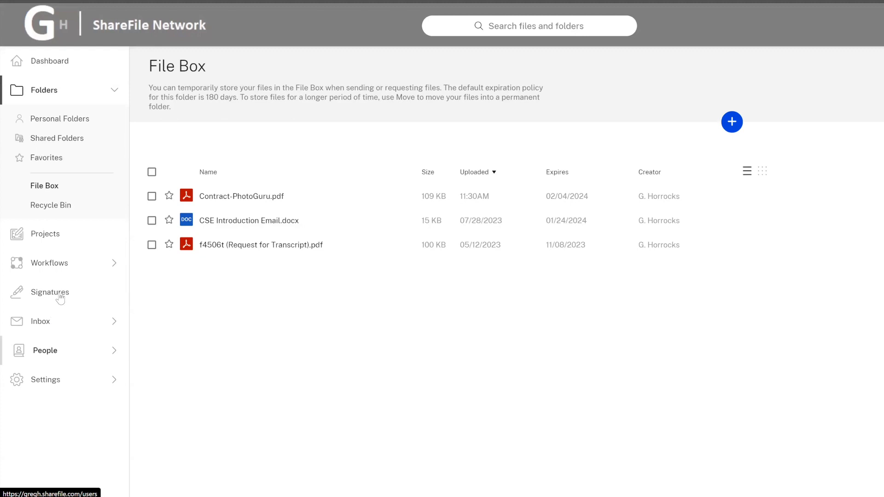
left_click(51, 324)
left_click(40, 257)
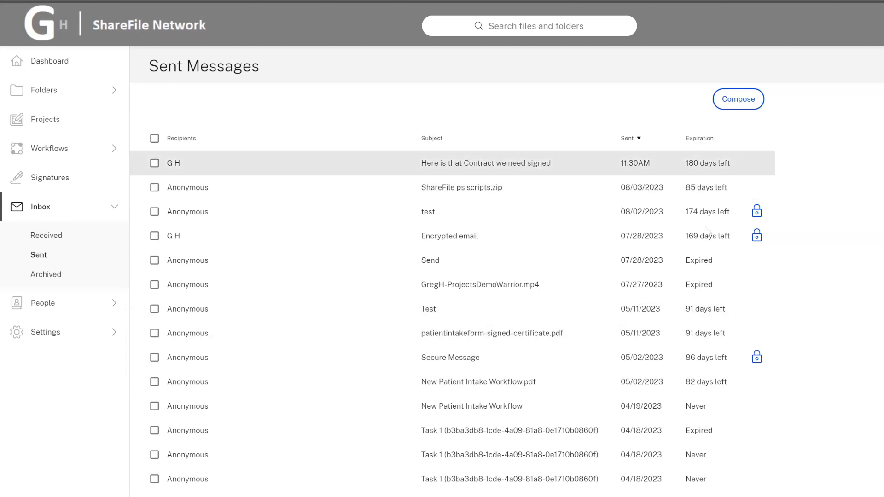
left_click(180, 237)
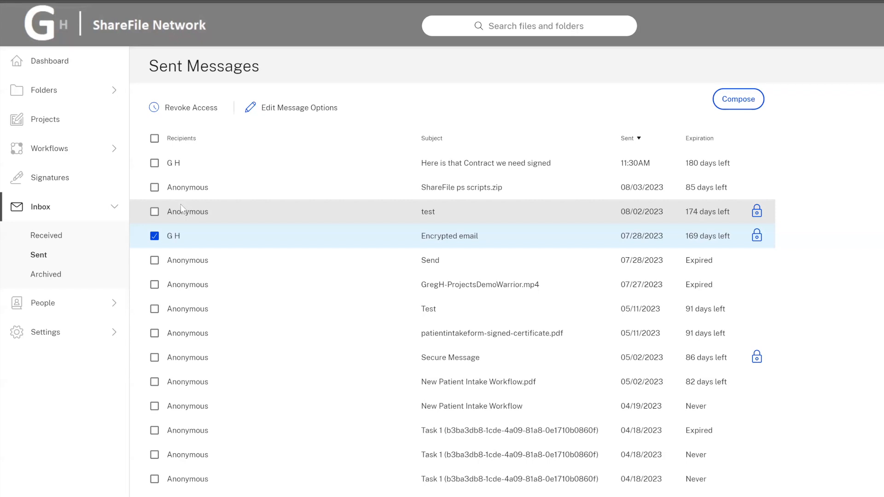
- Check the Received and Archived message lists, ending on the empty Archive
left_click(53, 237)
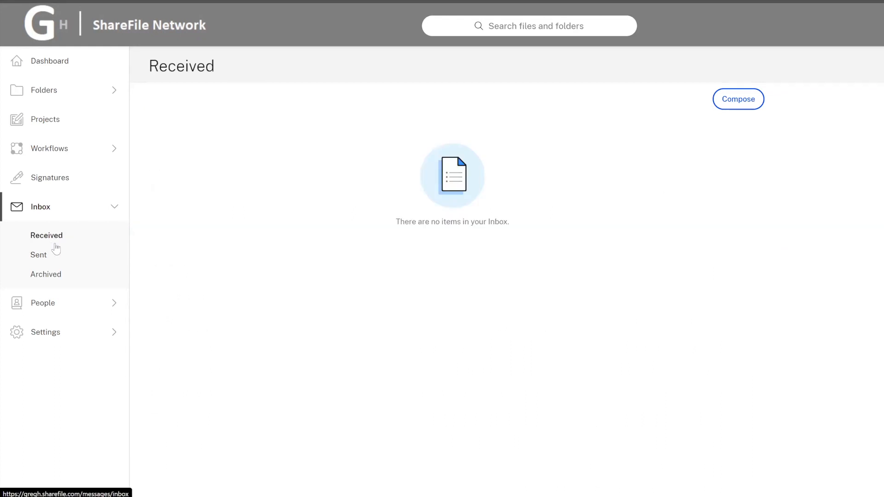
left_click(49, 275)
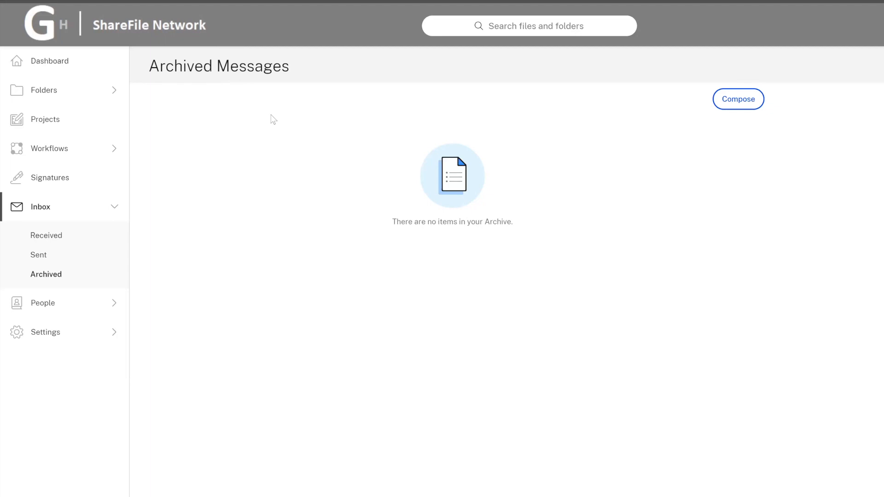
left_click(56, 236)
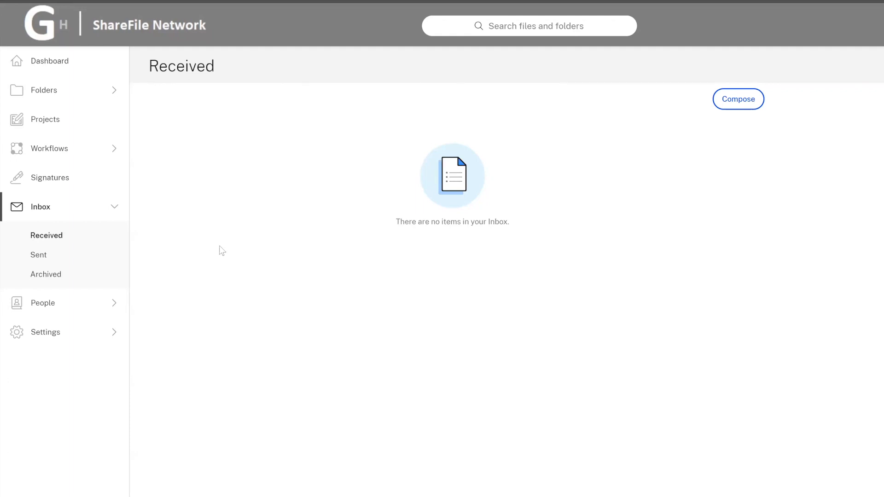
left_click(54, 274)
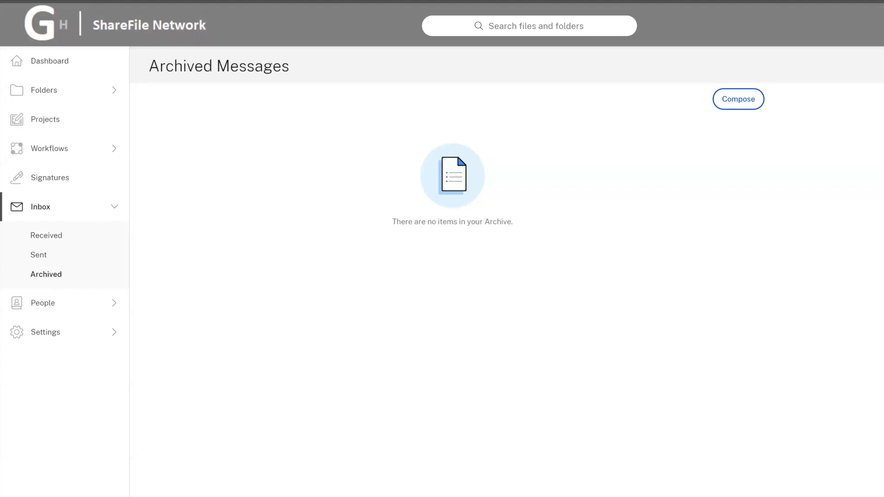
left_click(71, 94)
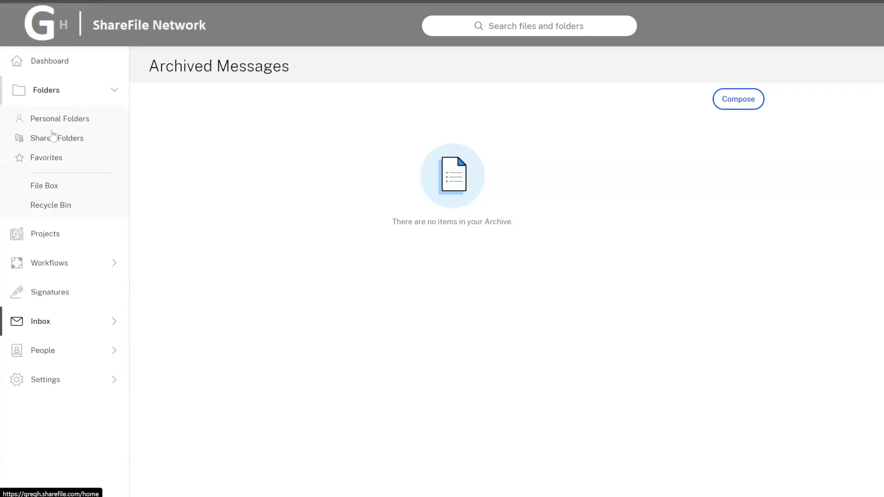
- Expand Folders in the sidebar and open Shared Folders
left_click(98, 136)
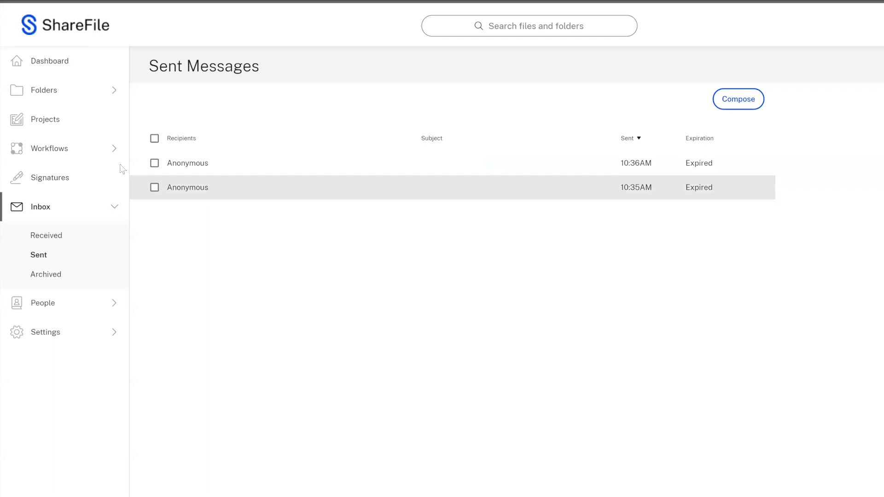
left_click(48, 93)
left_click(57, 138)
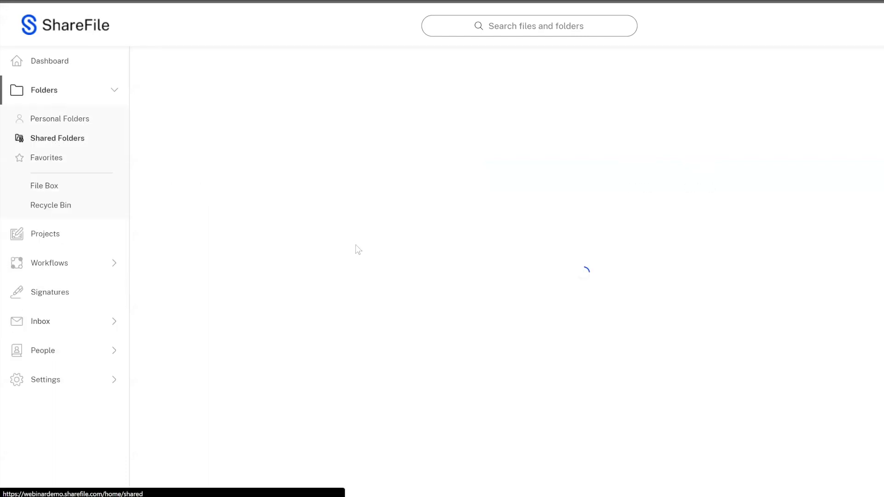
- Create shared folder 'New Client' with details 'New Client', choosing Yes to add people
left_click(731, 82)
left_click(685, 98)
left_click(434, 126)
type("Ne")
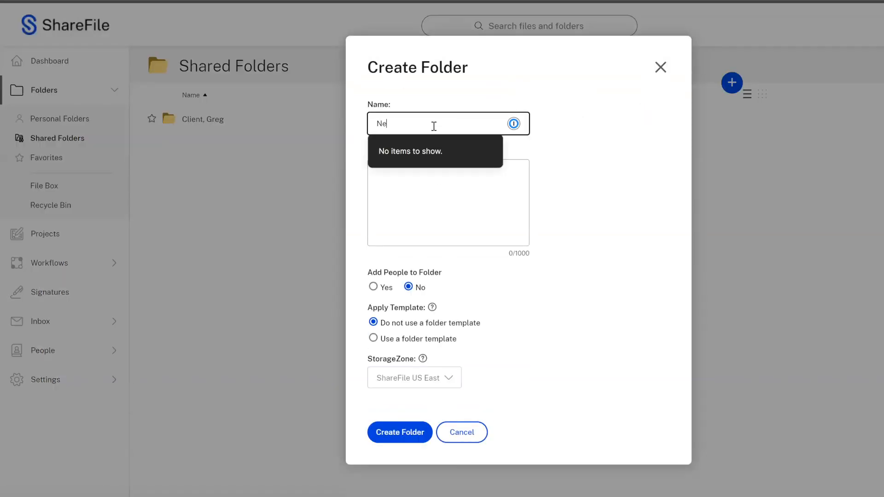
type("w Client")
left_click(459, 209)
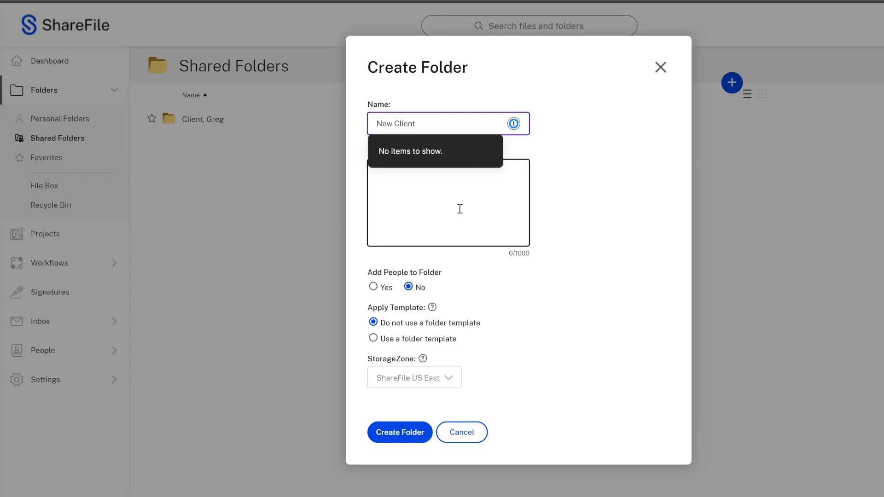
type("New Client")
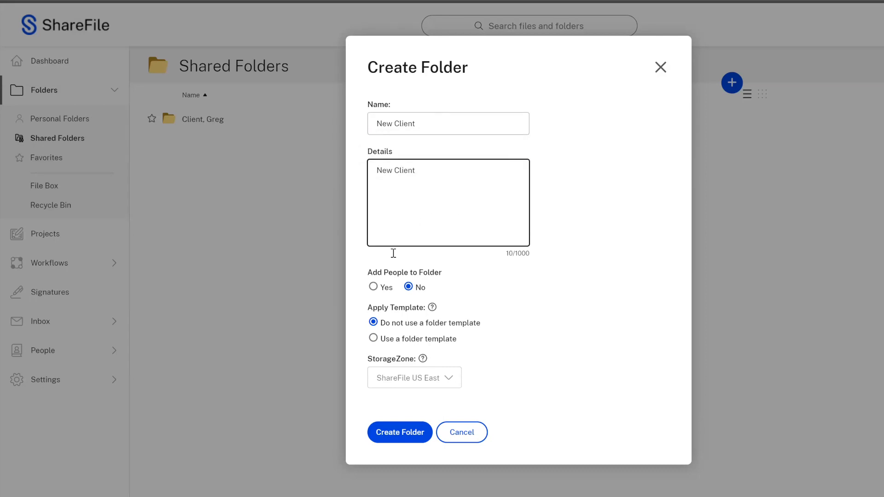
left_click(374, 287)
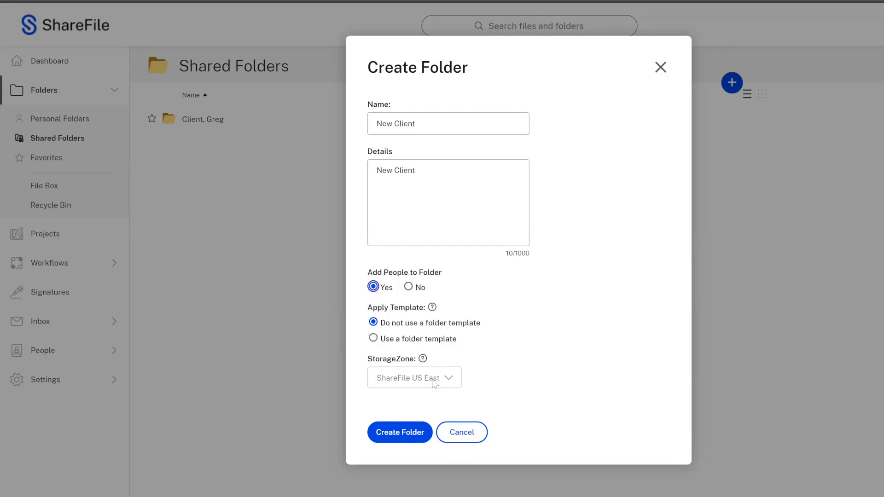
left_click(411, 433)
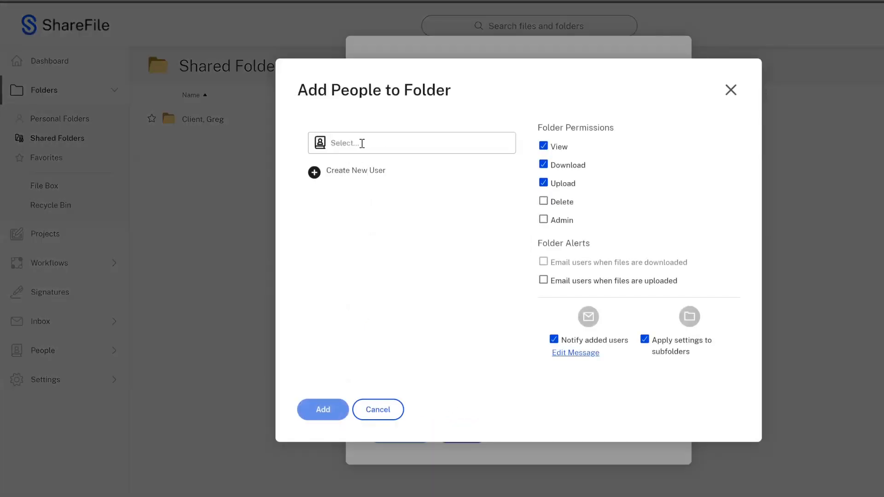
left_click(362, 143)
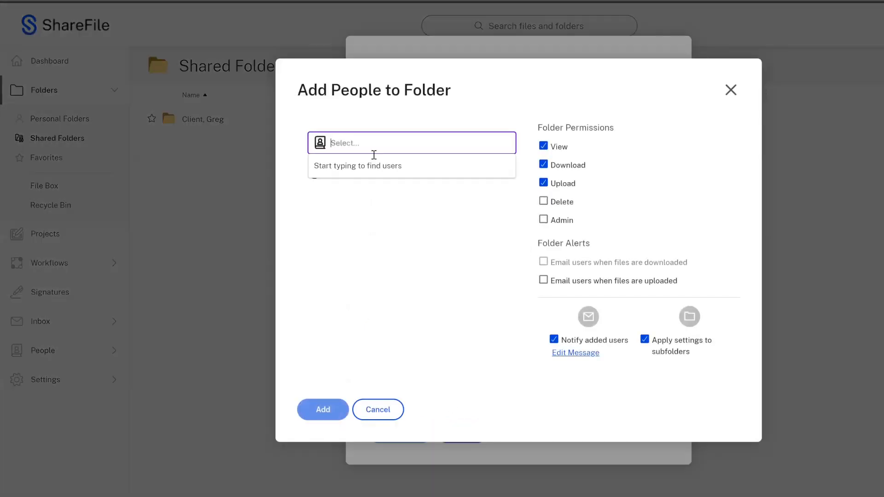
- Choose Create New User in Add People, then return to the Shared Folders list
left_click(365, 209)
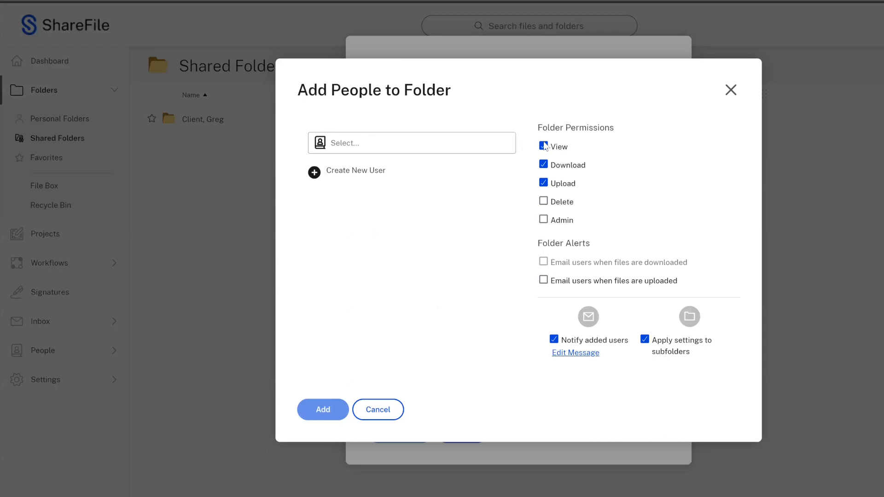
left_click(368, 171)
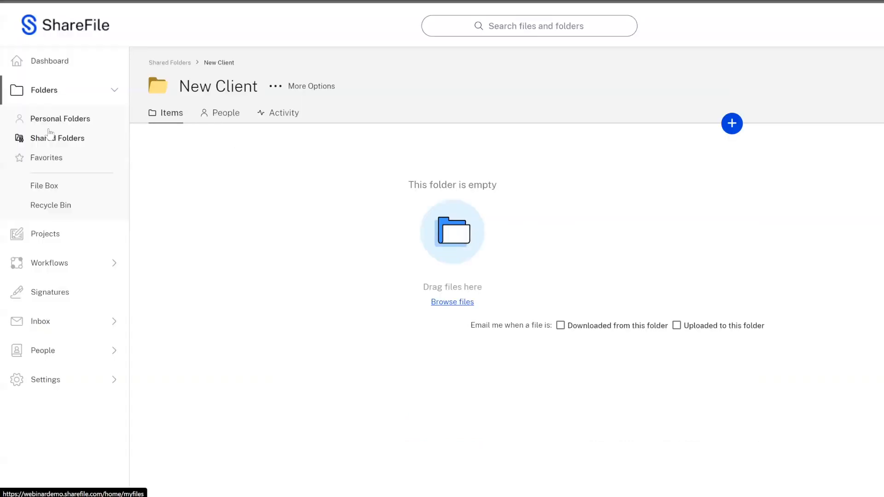
left_click(56, 140)
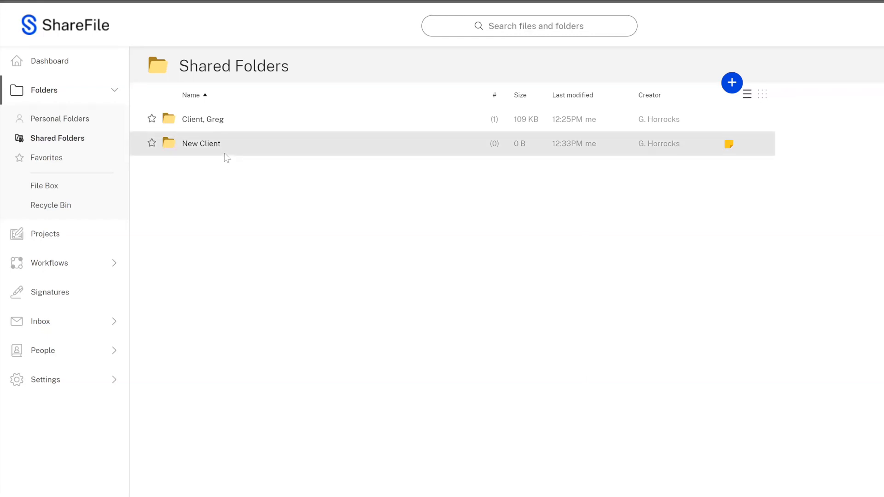
- Open the client's folder holding Contract-Photoguru-signed.pdf and glance at its add-item menu
left_click(203, 119)
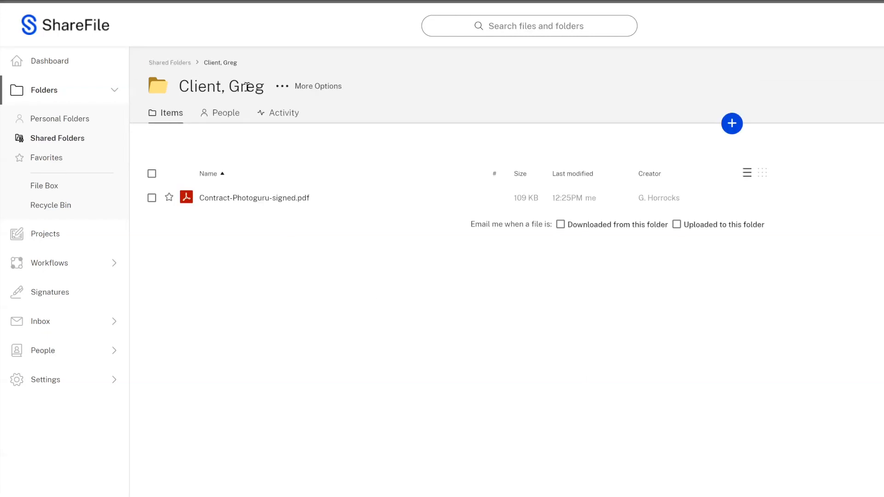
left_click(731, 122)
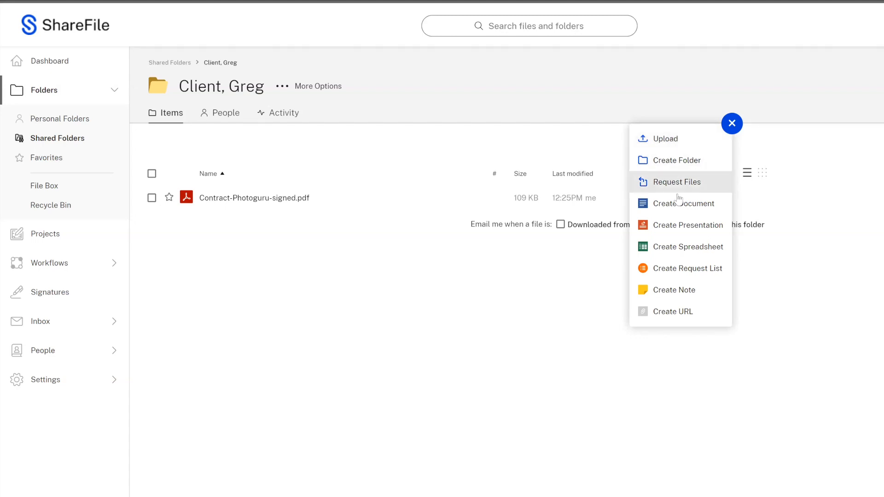
left_click(343, 353)
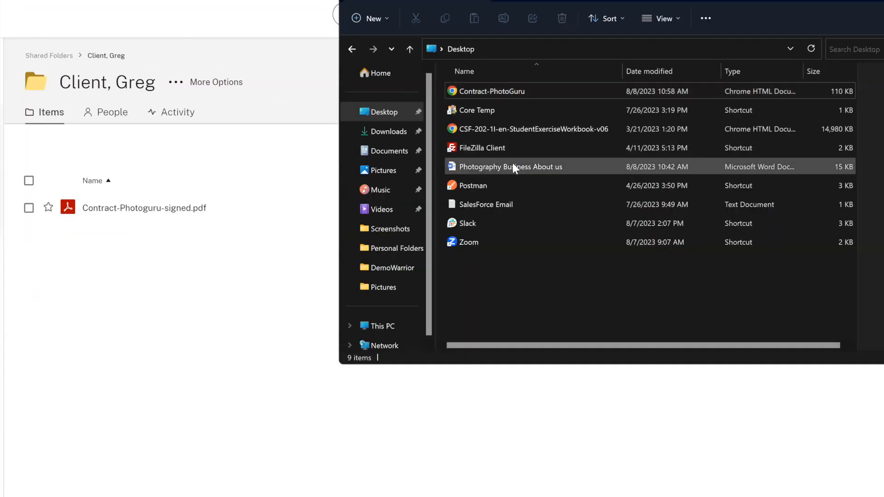
- Drag Photography Business About us.docx from the Desktop into the client folder
left_click_drag(511, 167, 214, 305)
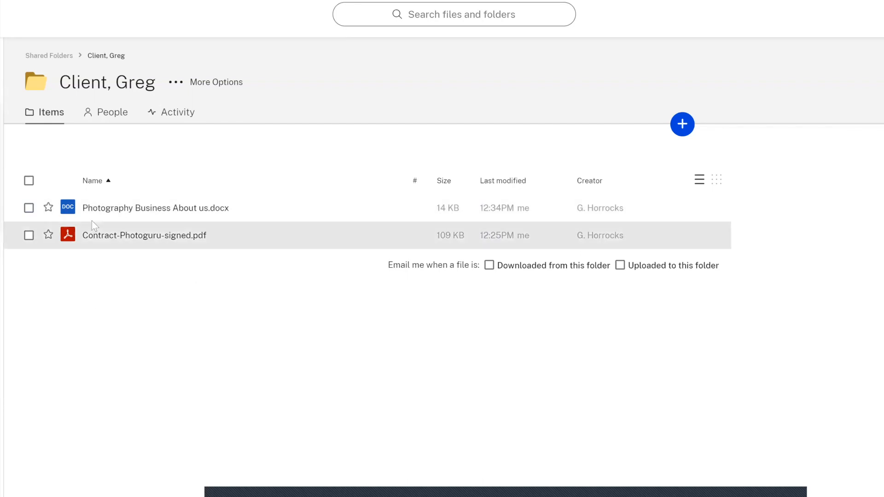
left_click(29, 207)
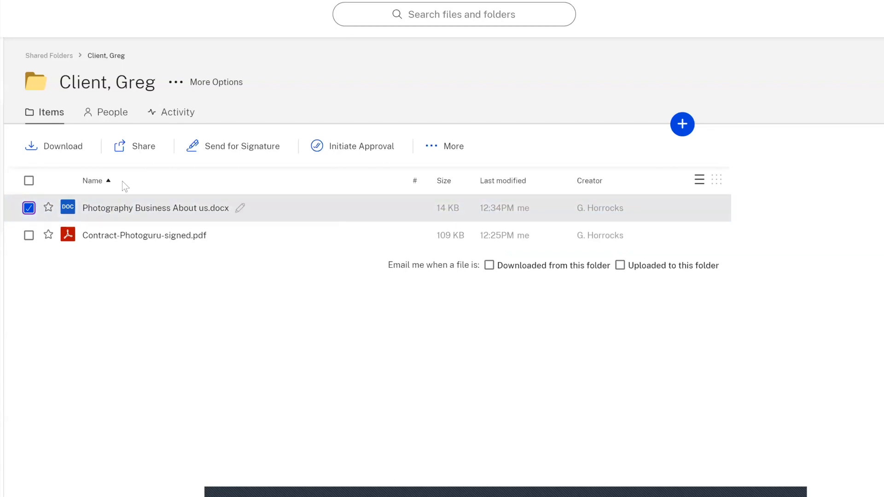
- Start sharing the About us document and open its link access options
left_click(687, 131)
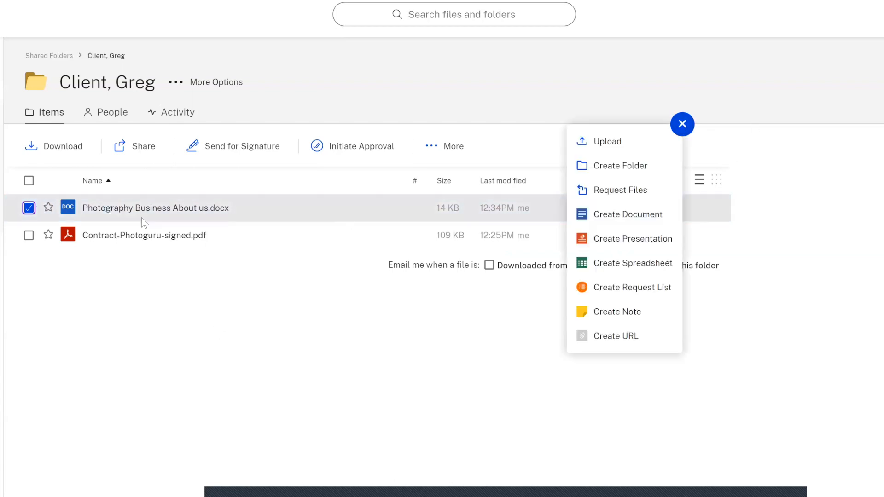
left_click(143, 146)
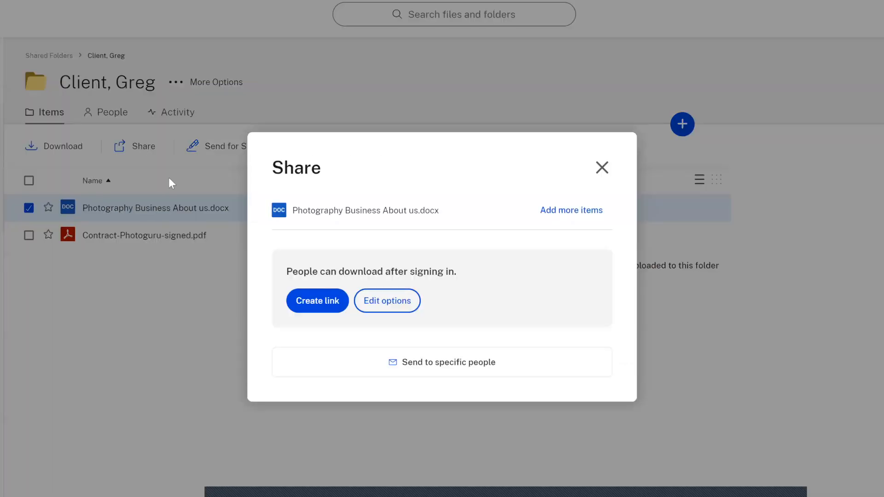
left_click(404, 305)
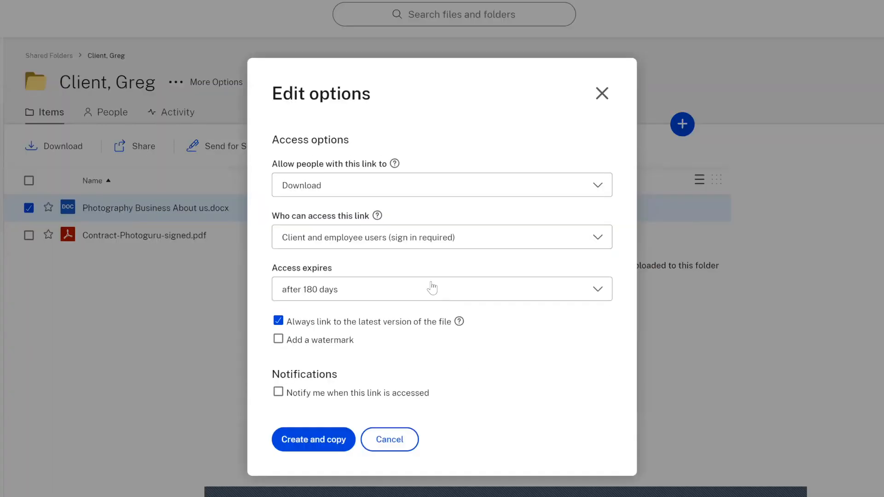
- Restrict the link to View only for Anyone (anonymous), expiring after three months
left_click(335, 190)
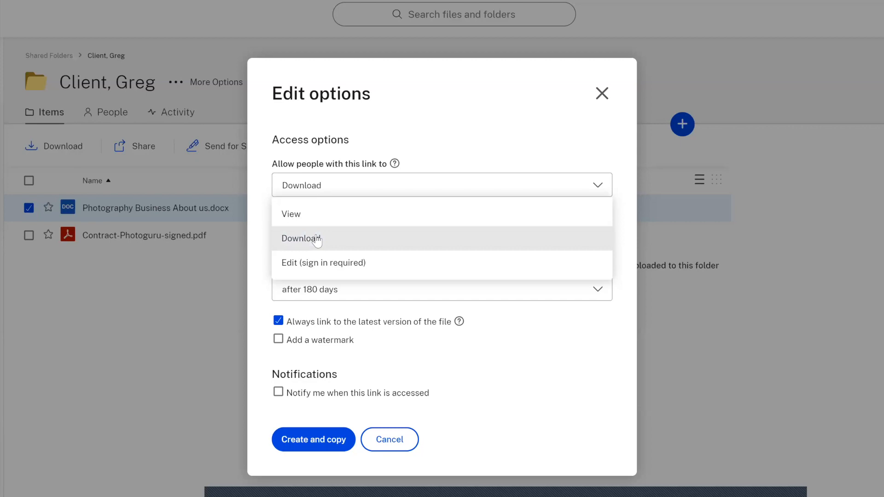
left_click(322, 214)
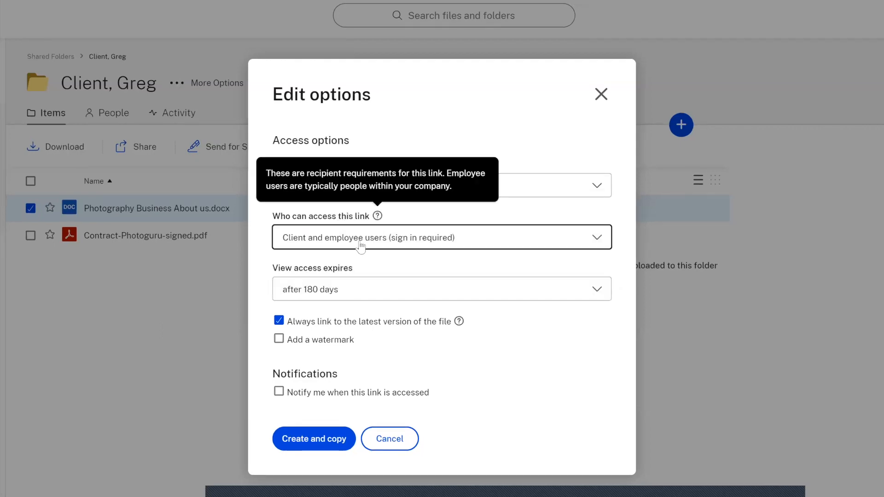
left_click(343, 239)
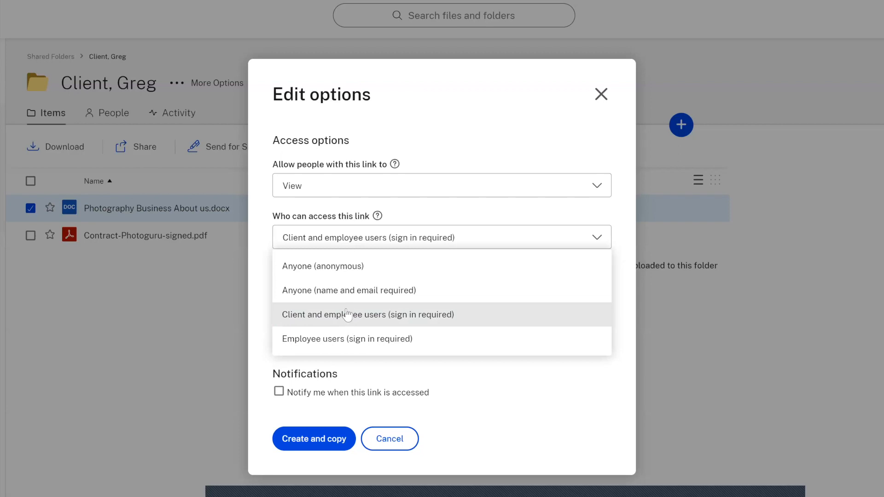
left_click(344, 274)
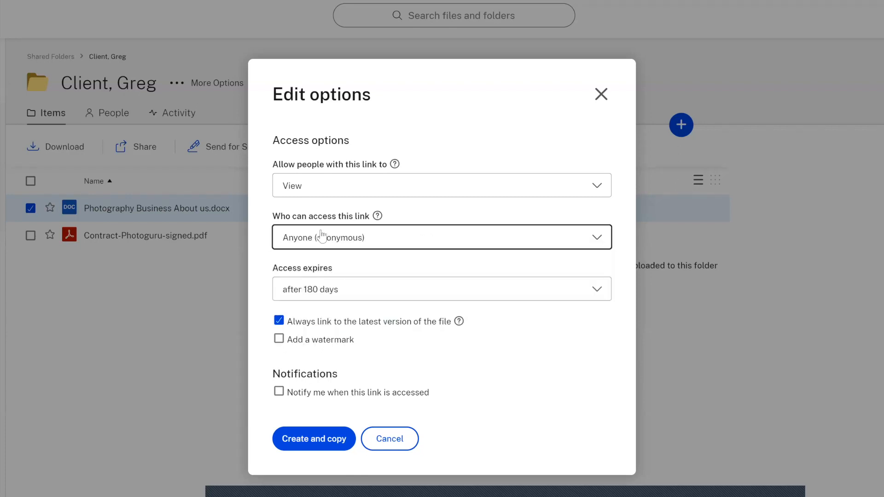
left_click(315, 295)
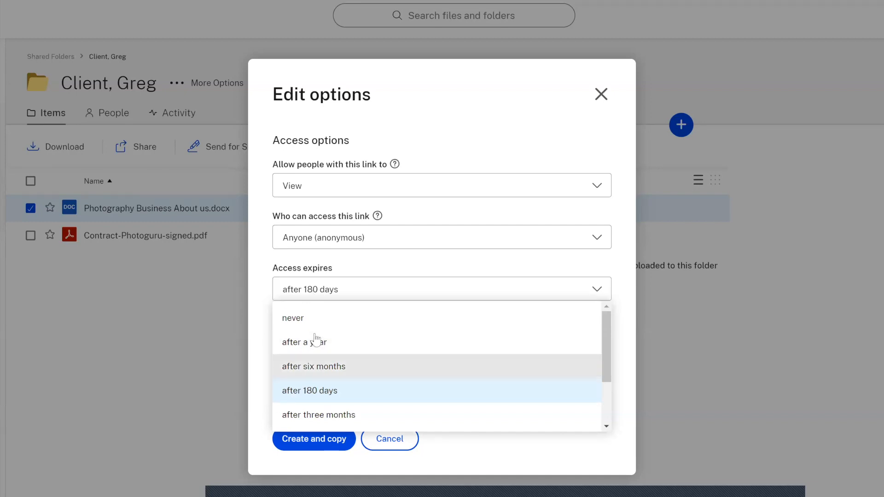
left_click(315, 417)
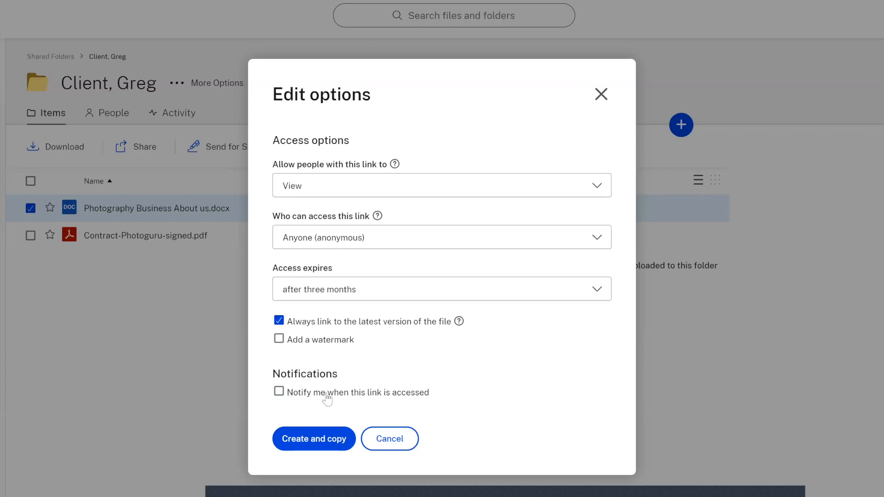
- Create and copy the anonymous view link, close the Share dialog, and deselect the About us document
left_click(315, 446)
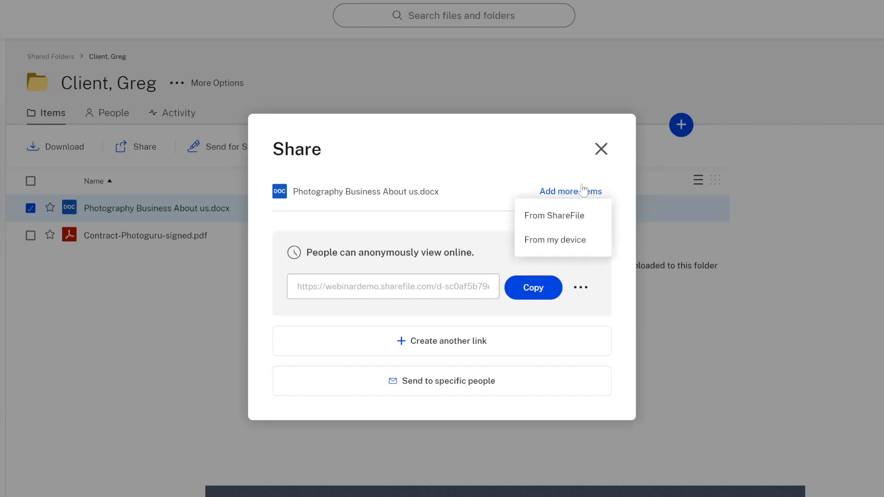
left_click(602, 151)
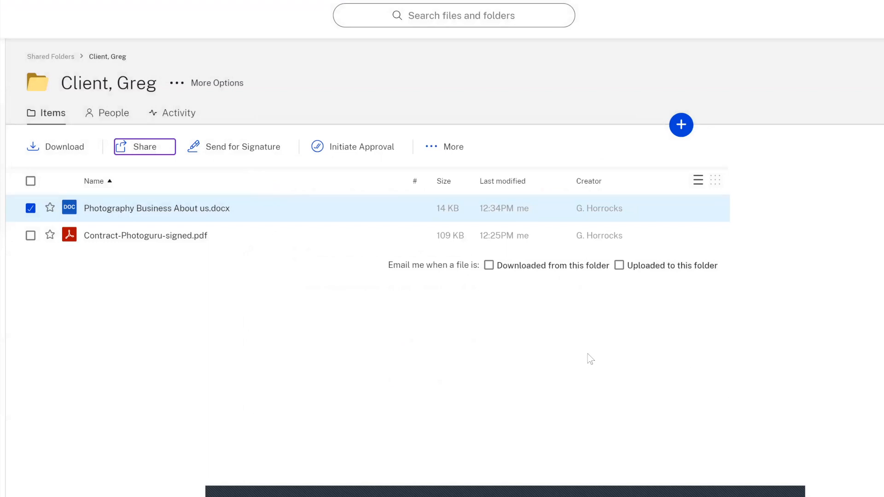
left_click(31, 208)
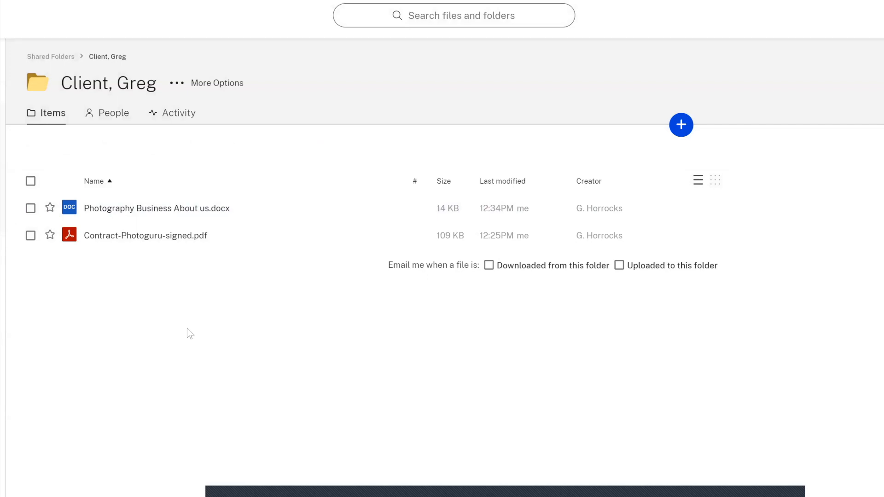
- Start a file request to specific people with the client contact as recipient
left_click(679, 131)
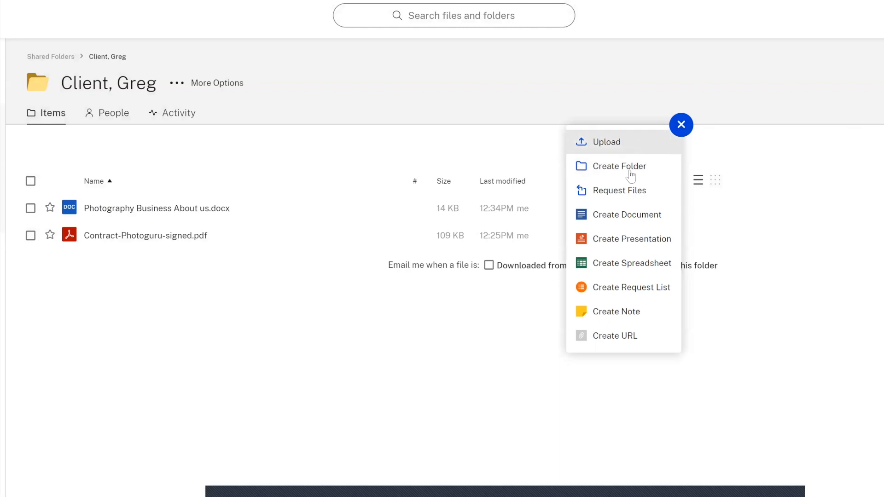
left_click(629, 191)
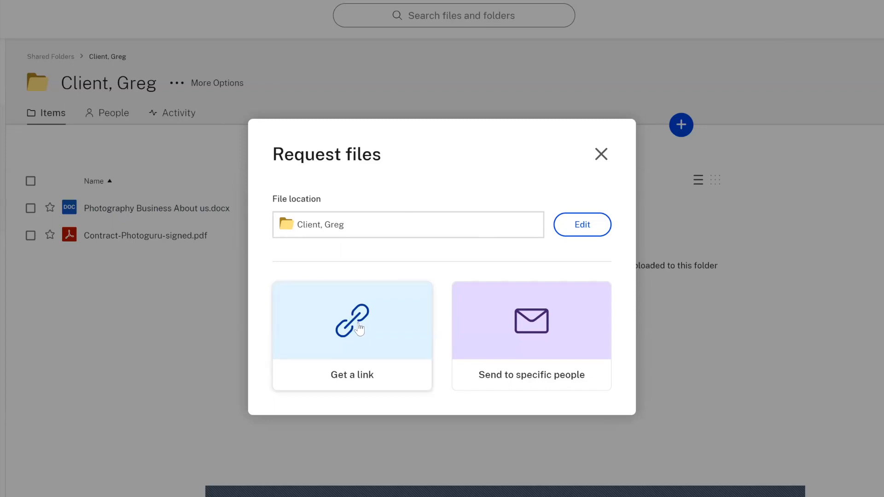
left_click(506, 329)
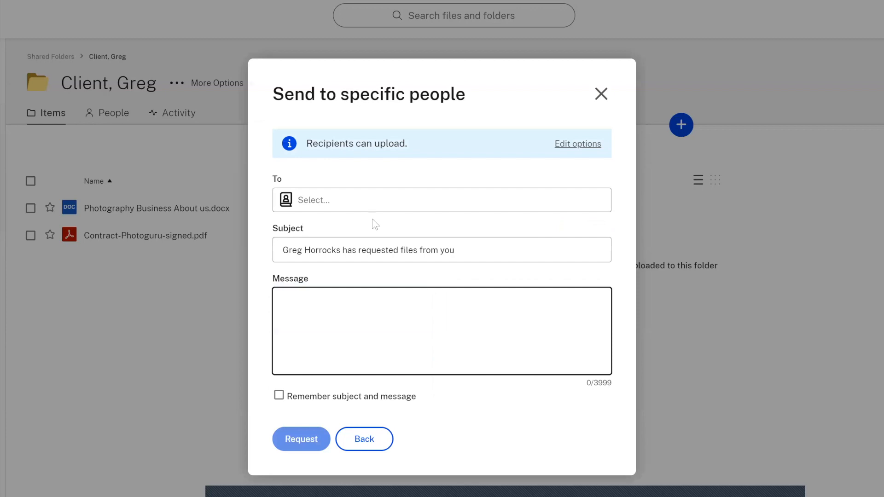
left_click(353, 202)
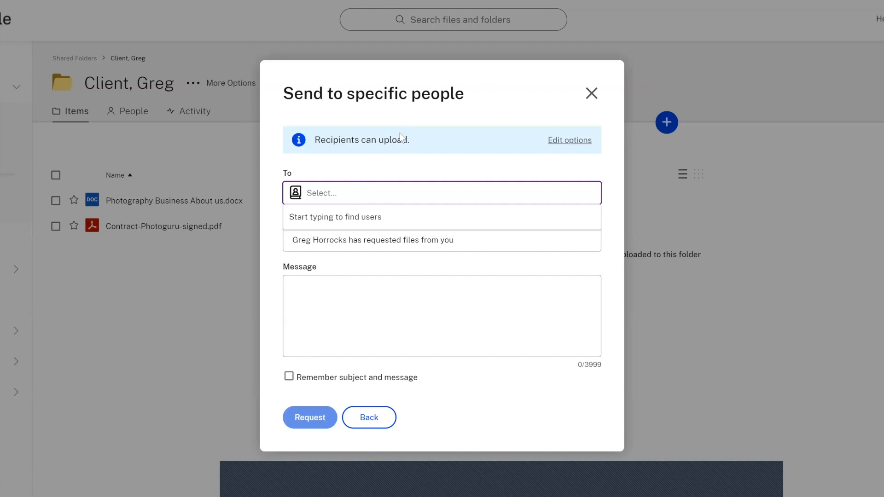
left_click(351, 318)
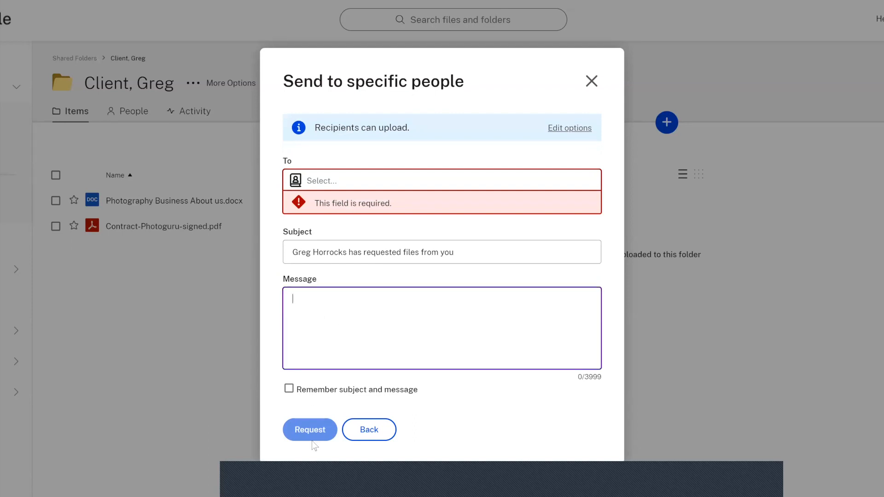
left_click(333, 182)
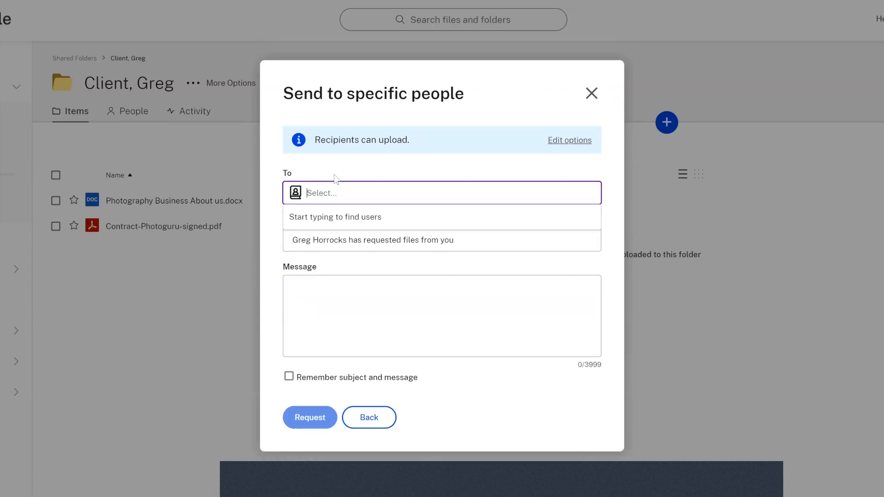
type("greg")
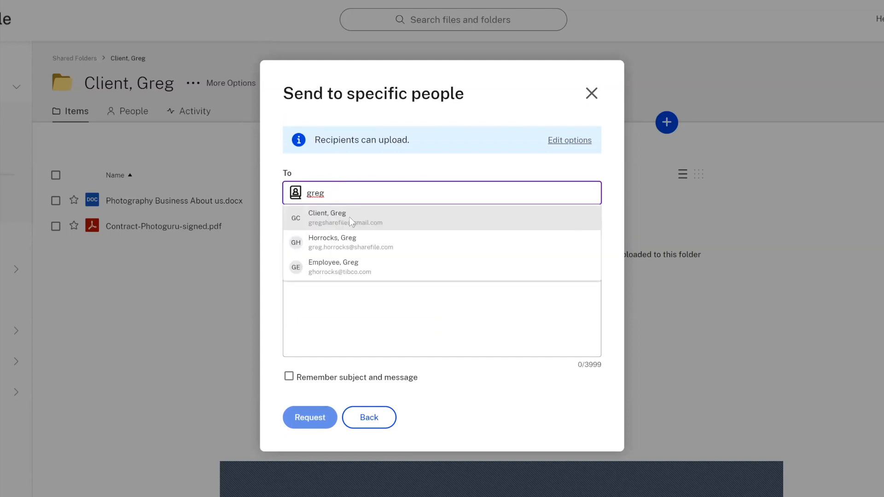
left_click(351, 221)
- Add the message 'Please Upload that form we were talking about' and send the request
left_click(343, 302)
type("Please ")
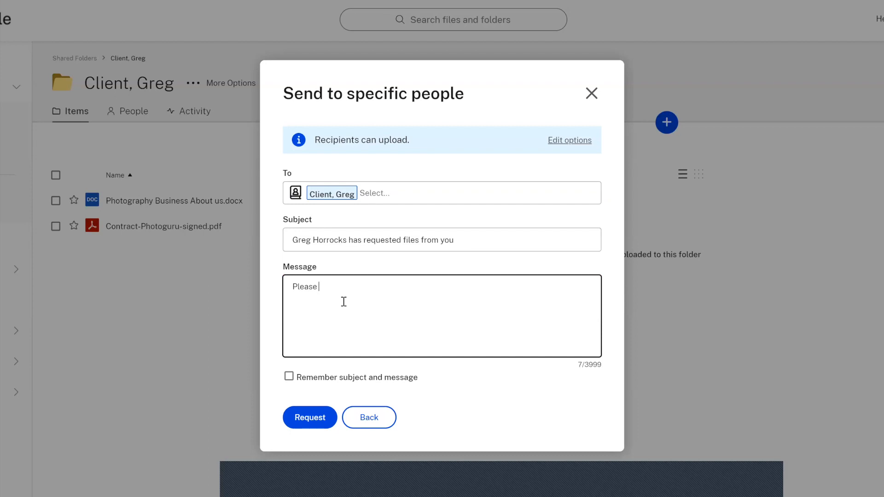
type("Upload that form we were talking about")
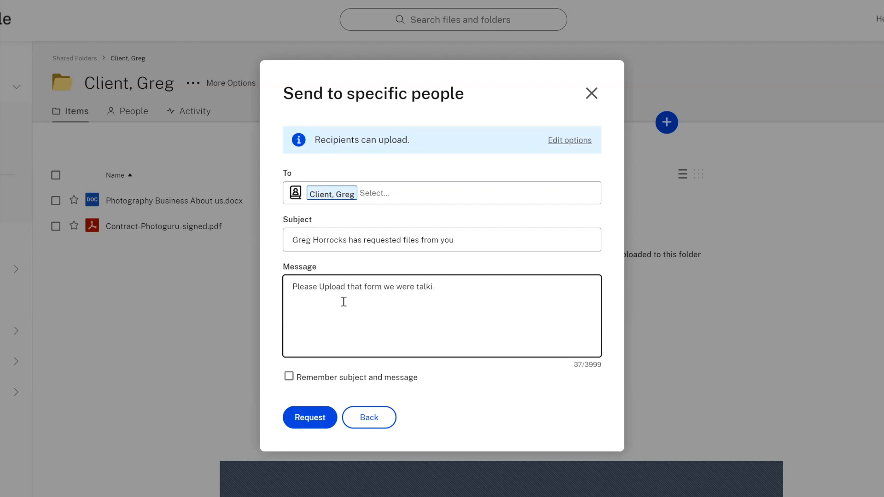
left_click(304, 418)
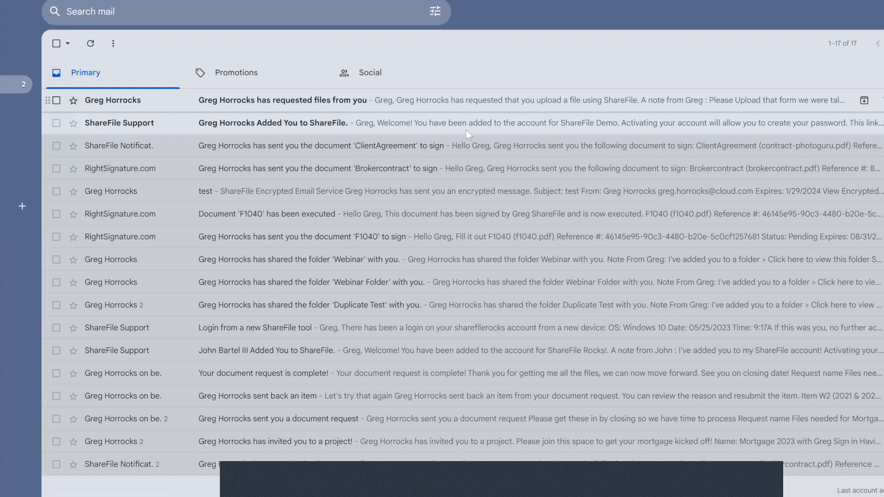
- Open the file-request email in Gmail, then delete Contract-Photoguru-signed.pdf from the client folder
left_click(539, 106)
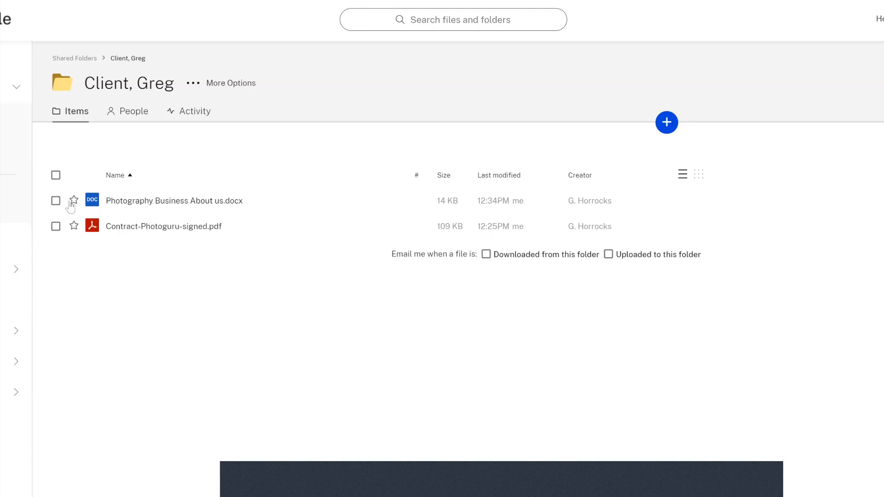
left_click(56, 226)
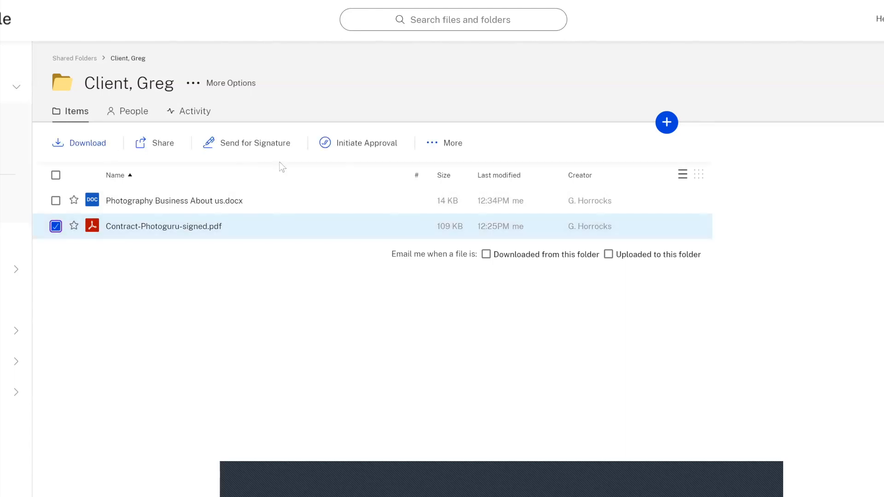
left_click(444, 145)
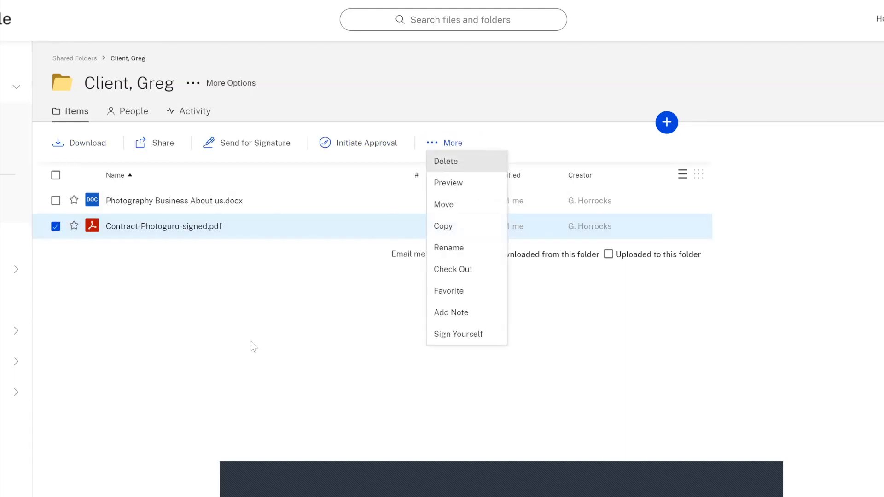
left_click(246, 318)
left_click(325, 306)
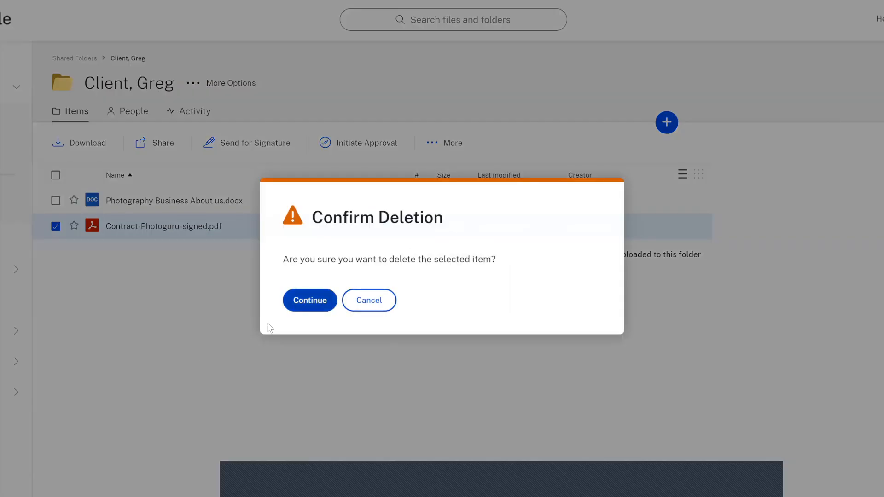
left_click(46, 496)
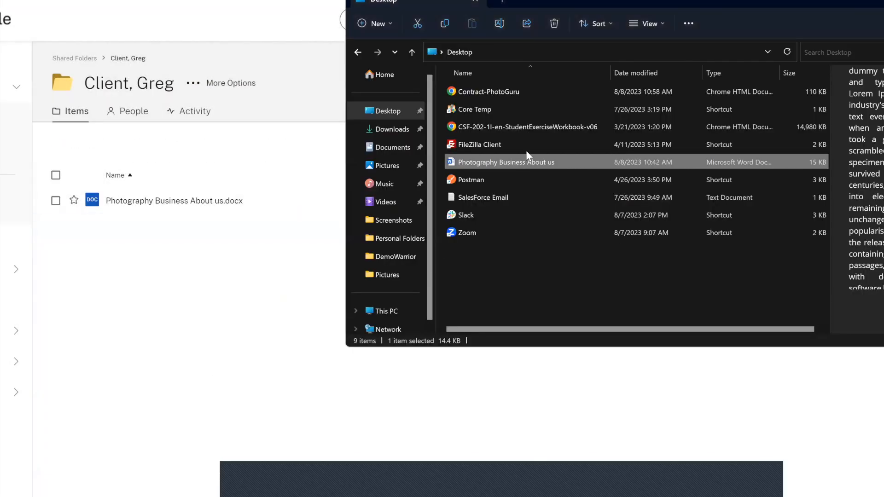
- Drag Contract-PhotoGuru.pdf from the desktop into the client folder and select the uploaded file
left_click_drag(487, 94, 241, 289)
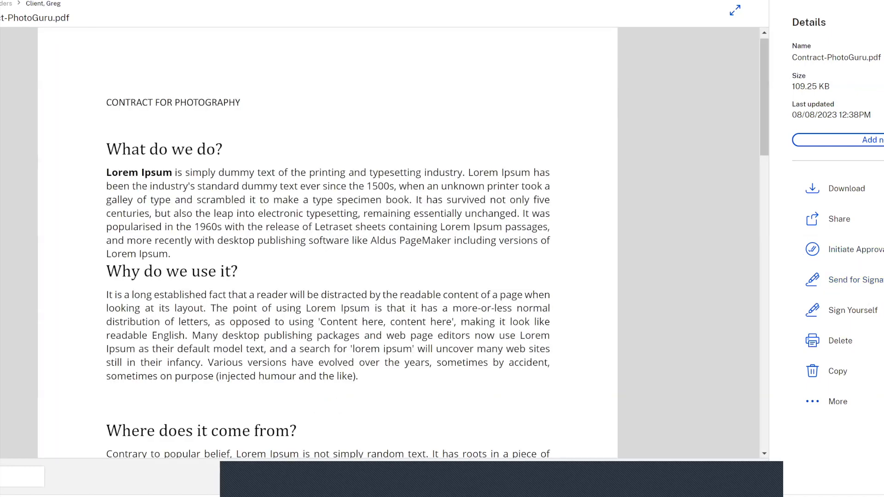
key("Escape")
left_click(55, 201)
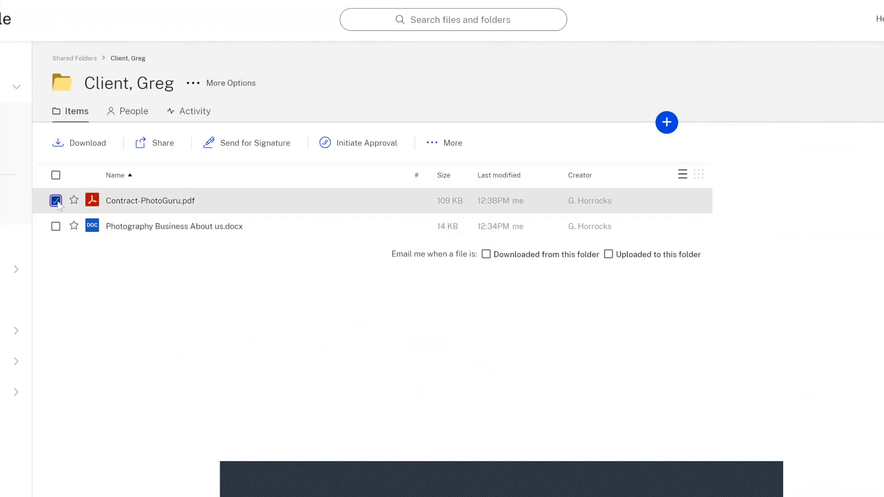
- Send contract-photoguru.pdf for signature with the client contact chosen as signer
left_click(256, 144)
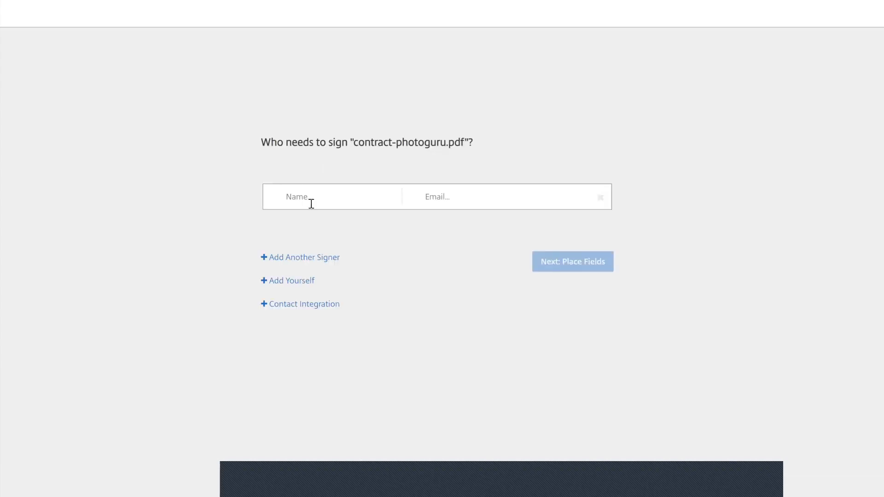
type("gre")
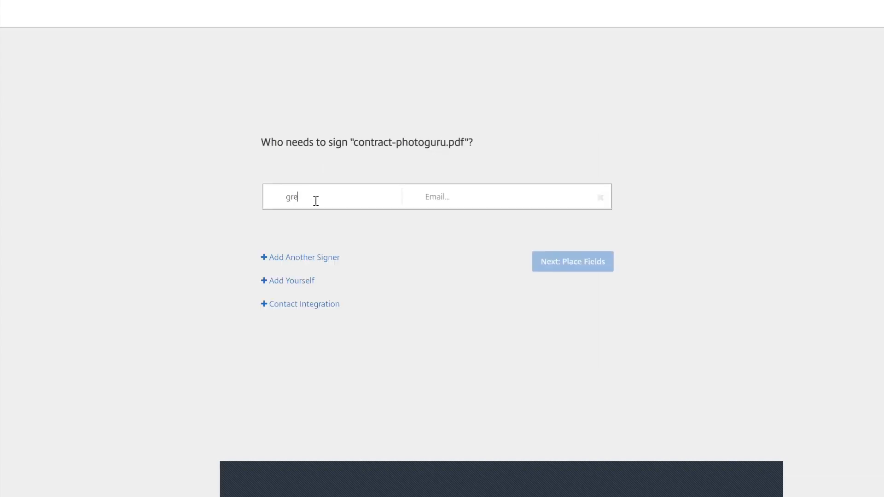
type("g")
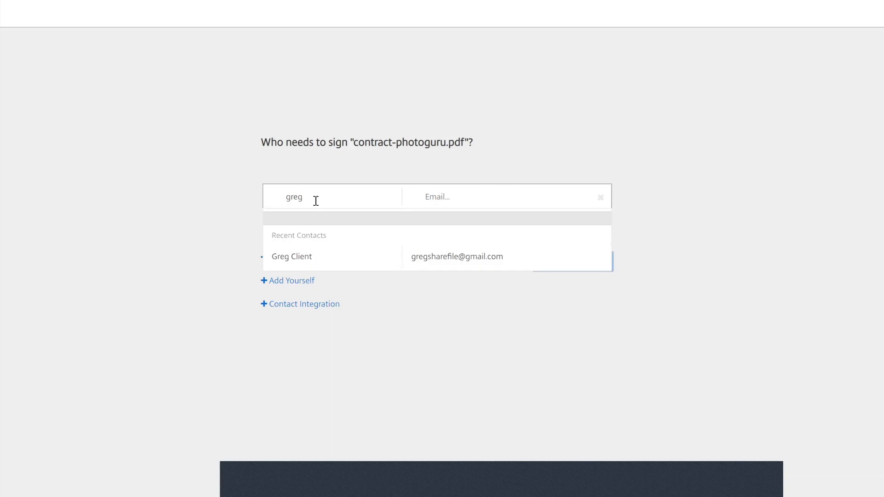
left_click(338, 254)
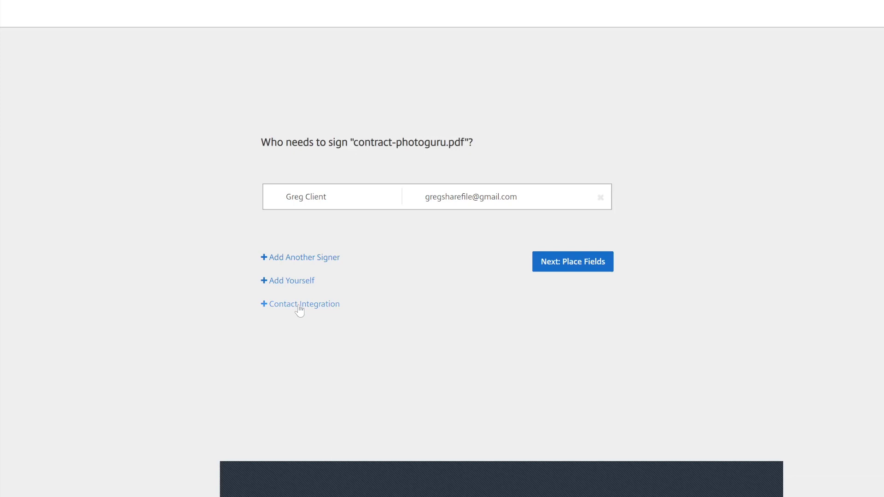
left_click(333, 304)
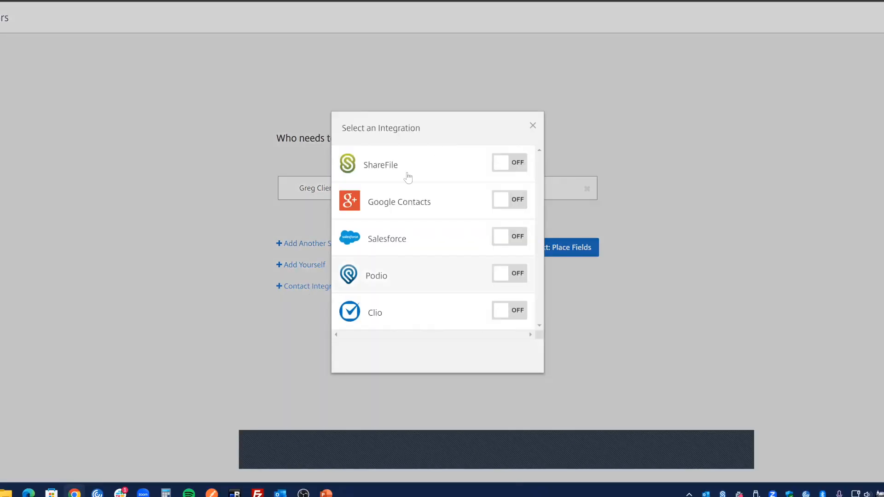
left_click(533, 126)
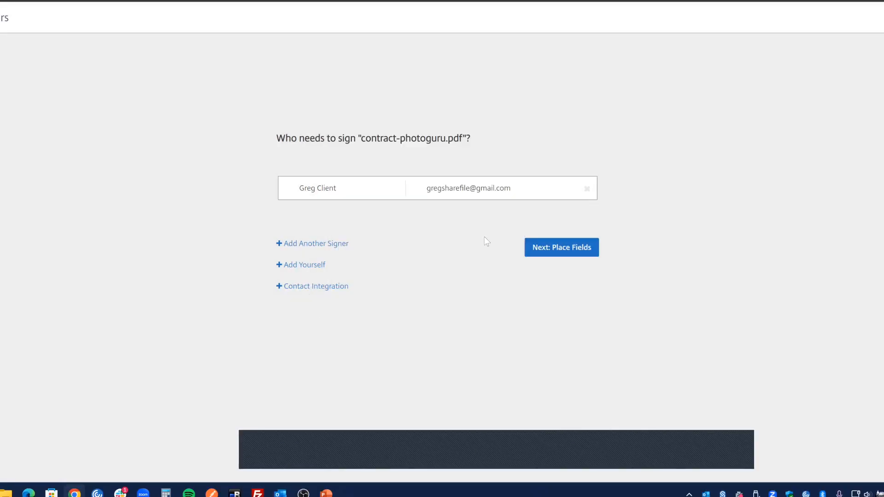
left_click(537, 250)
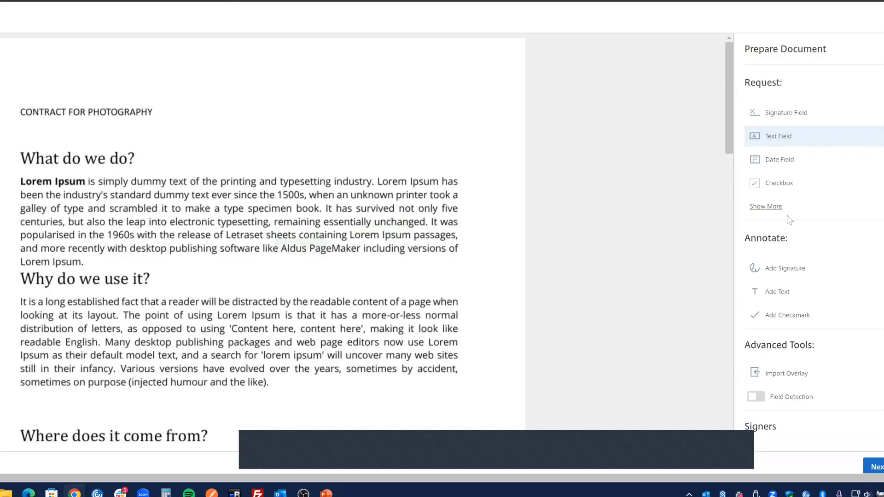
- Place a signature field beside SIGNATURE: on the contract
scroll(652, 138, "down", 15)
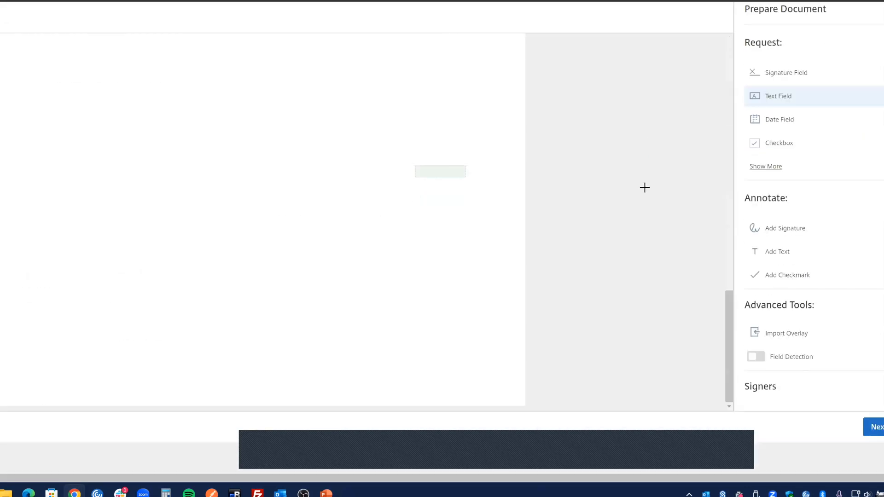
scroll(644, 187, "up", 1)
left_click(783, 114)
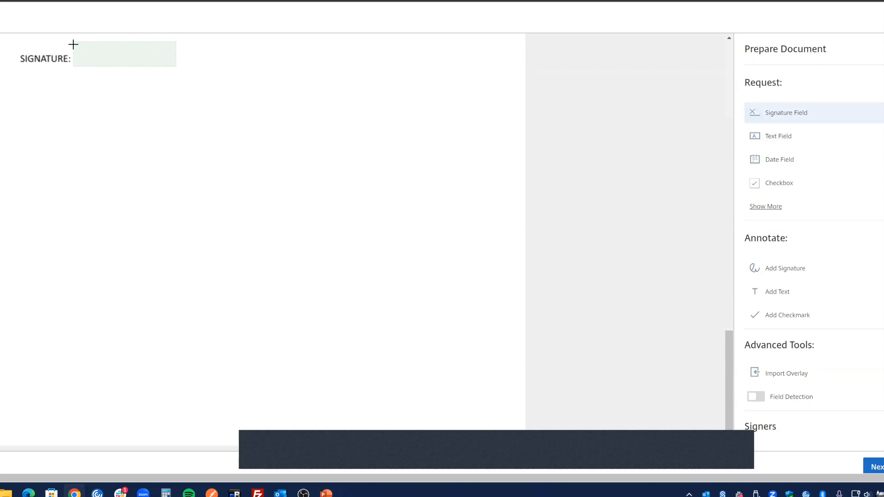
left_click(77, 45)
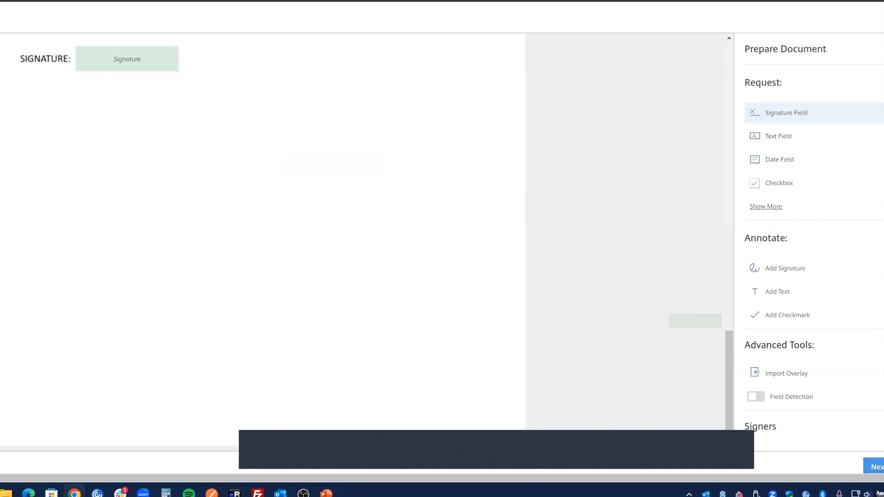
- Continue to sending and add the message 'please fill out and sign'
left_click(875, 465)
left_click(357, 197)
type("please fill out and sign")
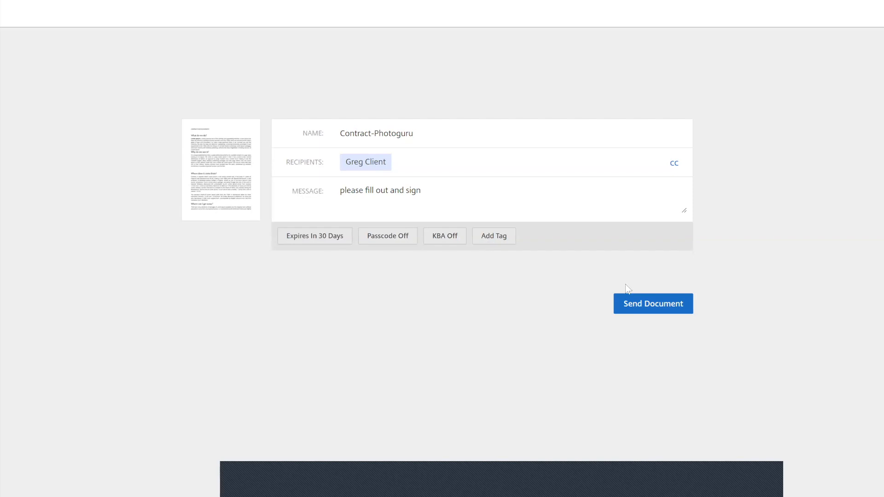
- Send the Contract-Photoguru document out for e-signature
left_click(639, 307)
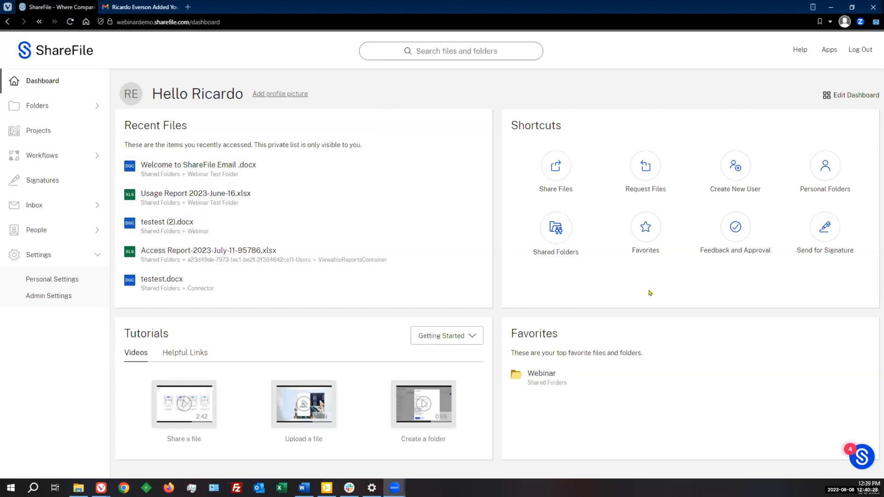
left_click(859, 460)
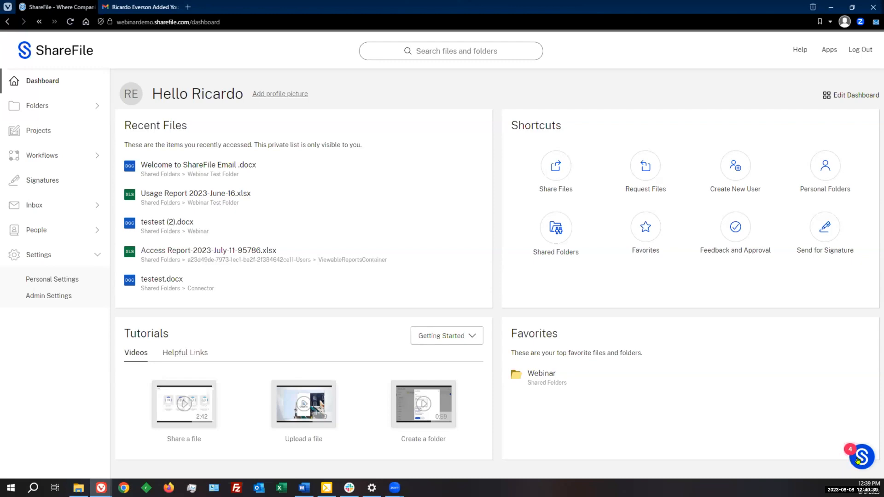
left_click(858, 460)
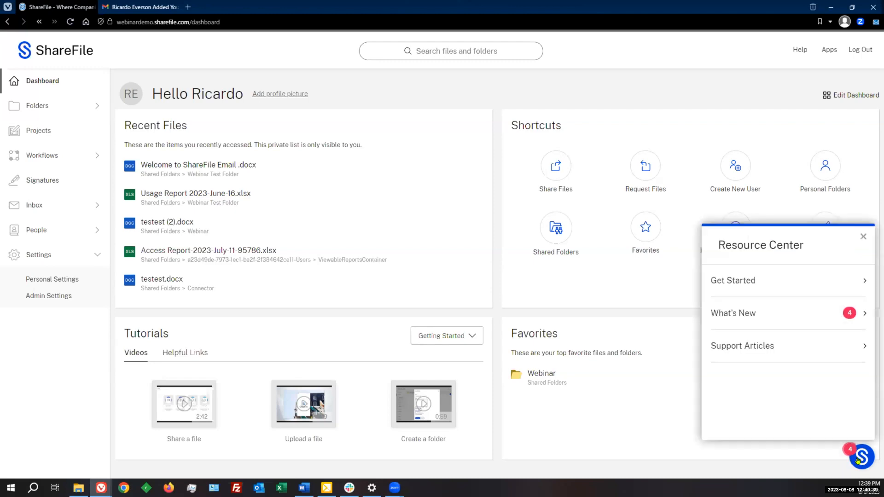
left_click(843, 315)
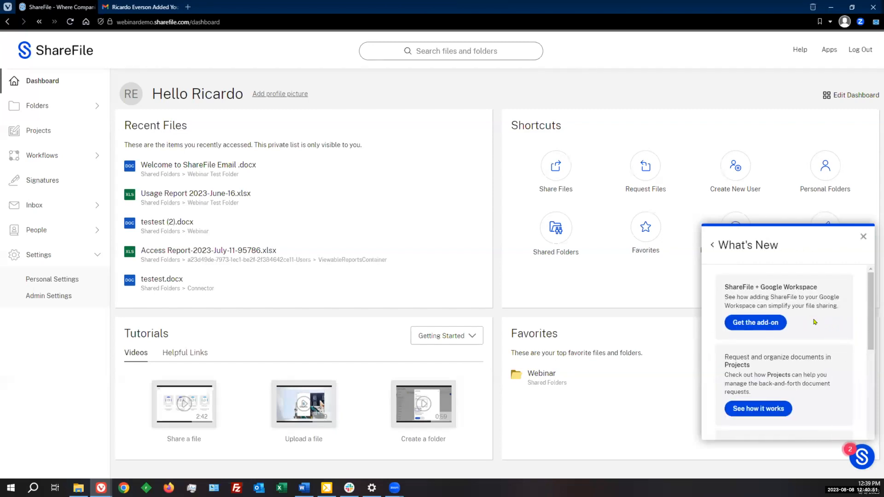
scroll(814, 322, "down", 2)
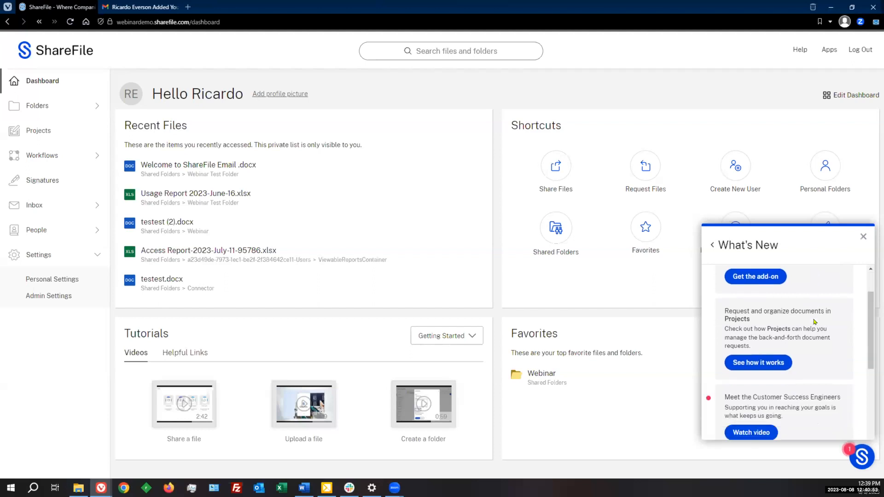
scroll(814, 322, "up", 2)
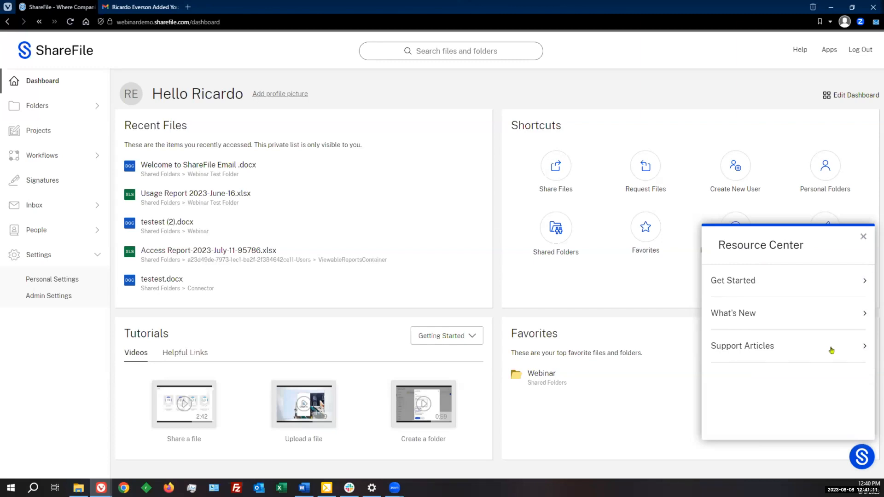
left_click(863, 238)
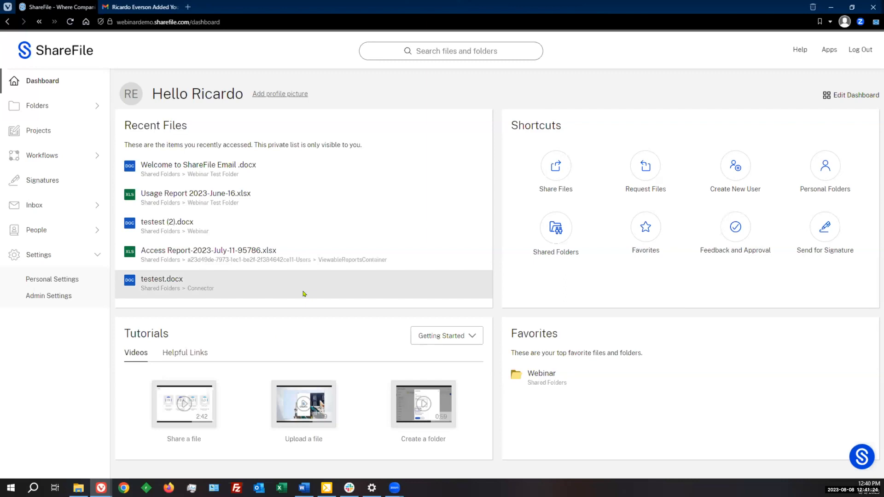
left_click(62, 277)
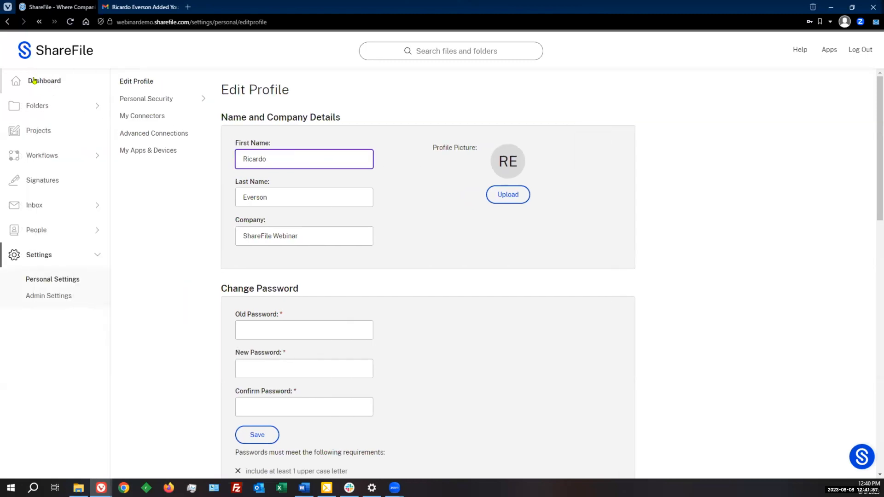
- Return to the dashboard, reopen Personal Settings, and scroll down to the registered email addresses
left_click(33, 81)
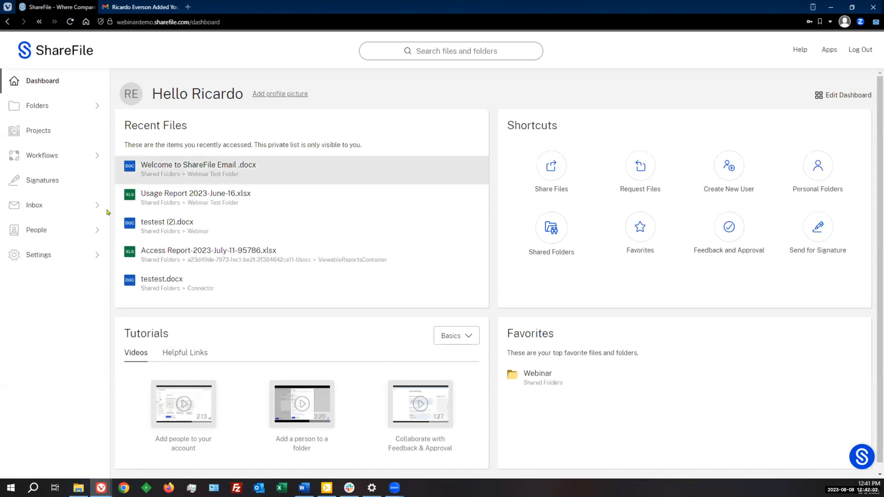
left_click(64, 255)
left_click(65, 279)
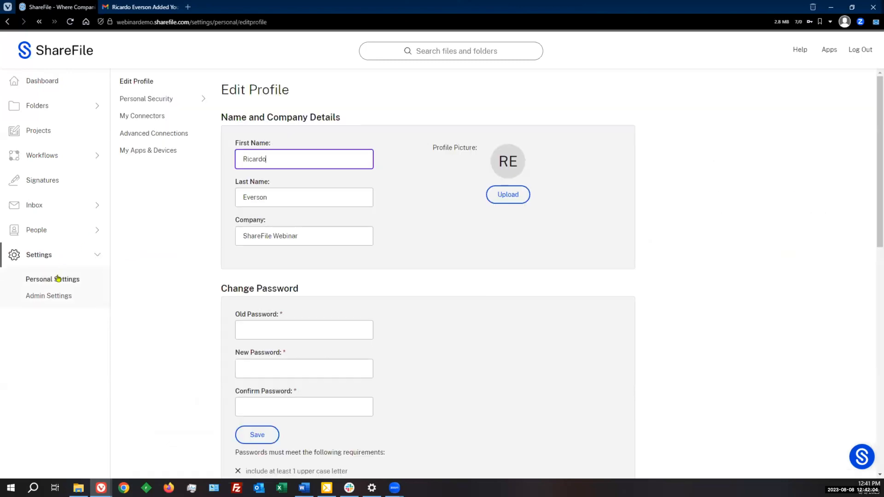
scroll(379, 201, "down", 4)
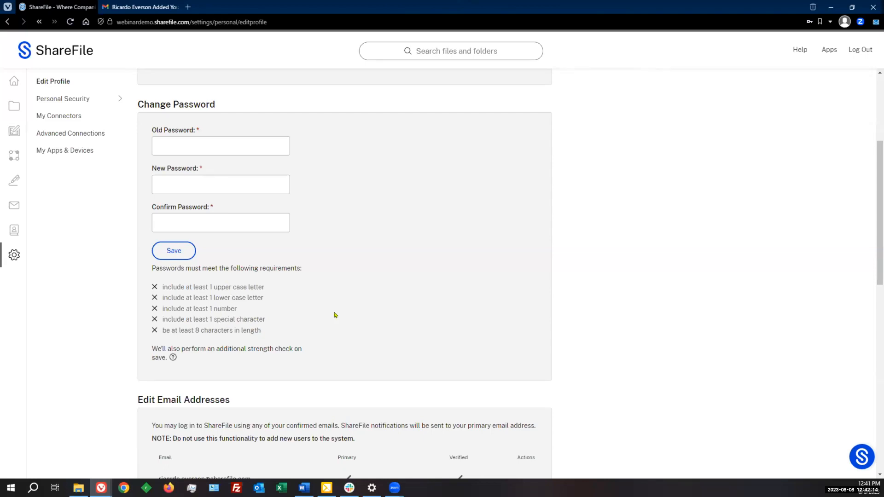
scroll(334, 315, "down", 2)
scroll(335, 315, "down", 3)
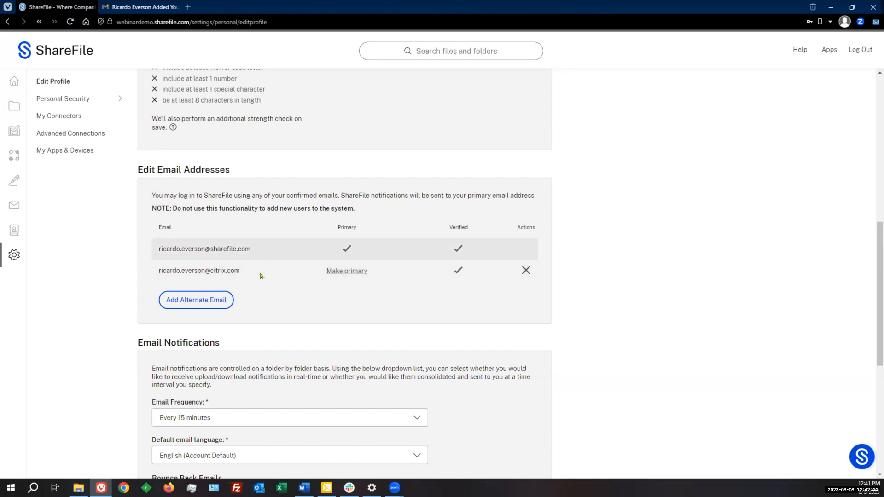
- Review the email frequency options and toggle Bounce Back Emails to Yes, then back to No
scroll(260, 276, "down", 4)
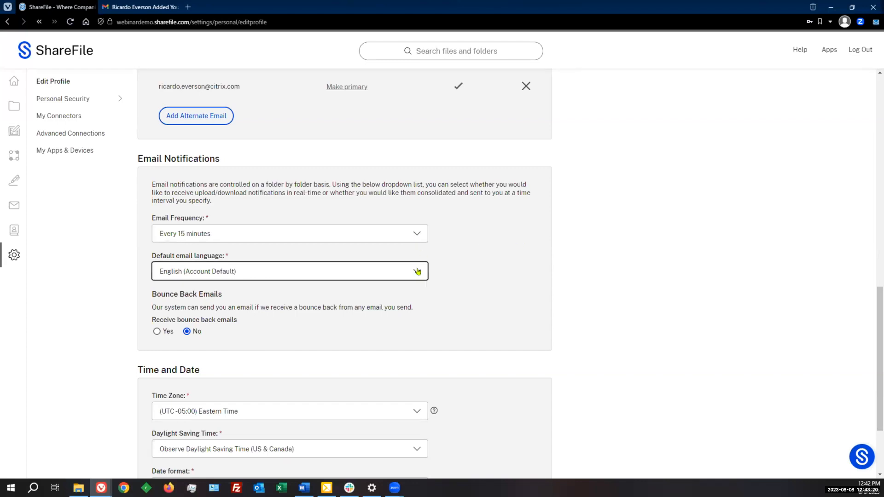
left_click(417, 234)
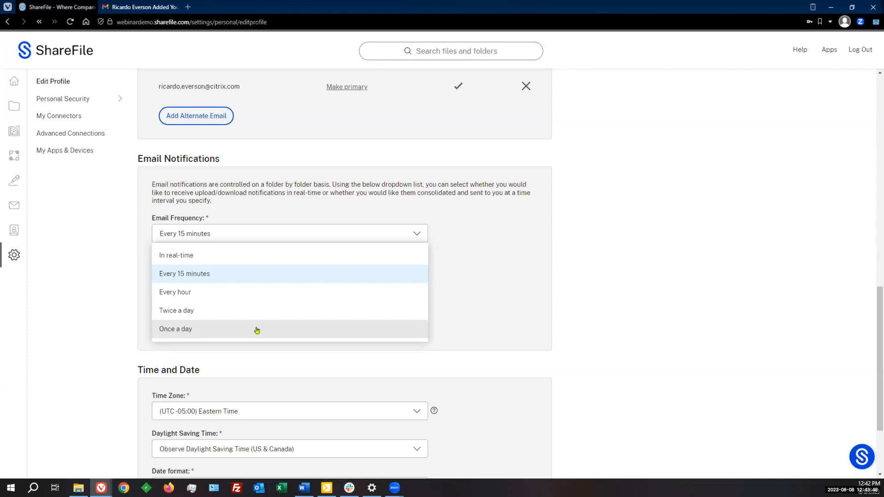
scroll(256, 330, "down", 2)
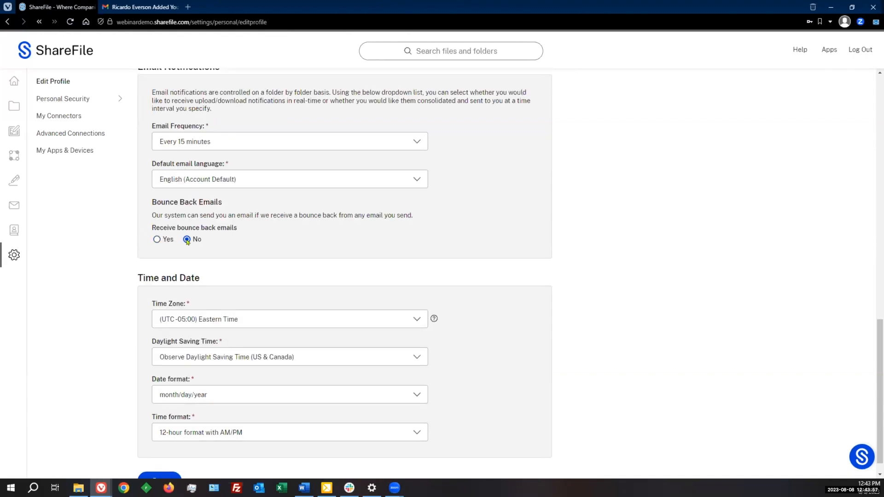
left_click(156, 240)
left_click(187, 239)
scroll(605, 247, "down", 1)
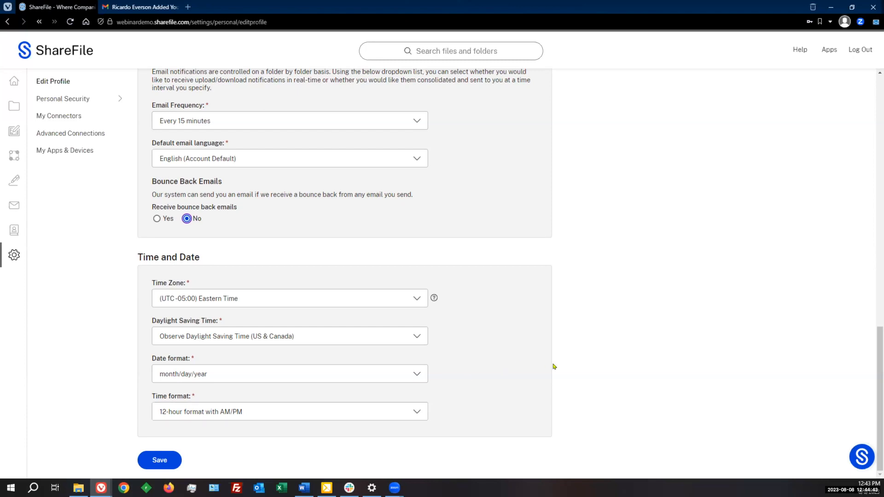
scroll(548, 358, "up", 7)
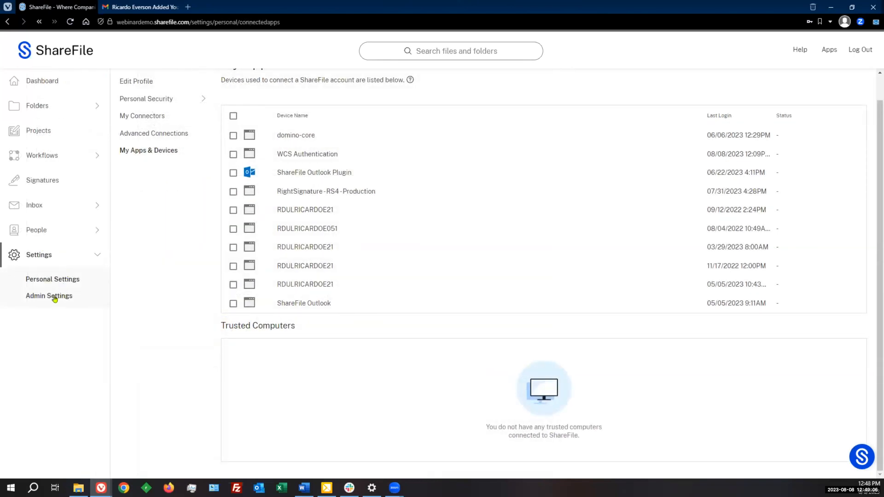
- Review the account overview's owner details, account ID and billing plan, then open Background Operations
left_click(54, 297)
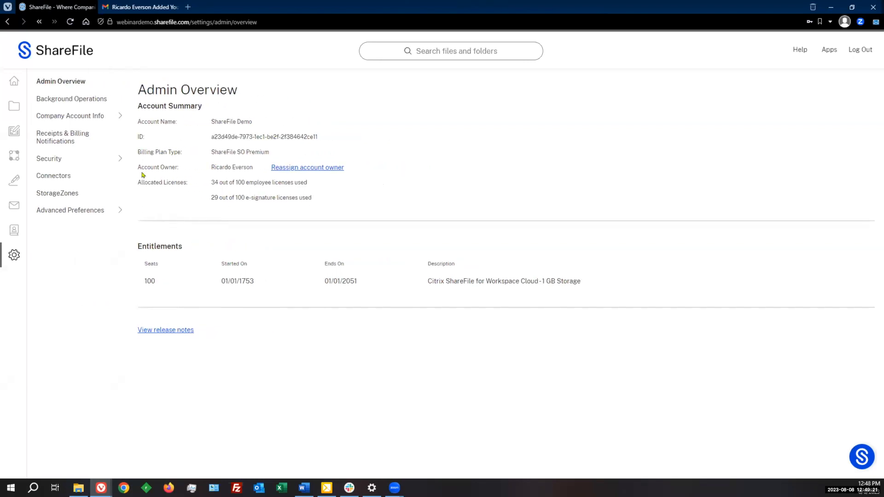
left_click_drag(132, 162, 350, 169)
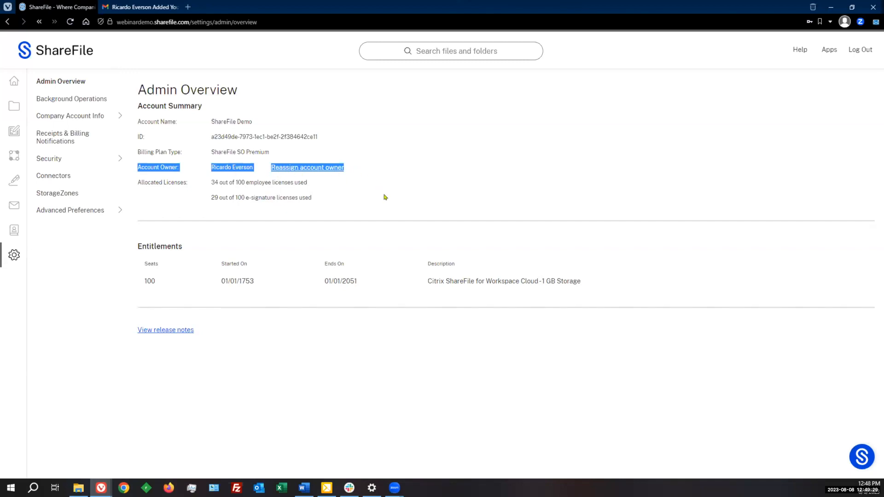
left_click(385, 197)
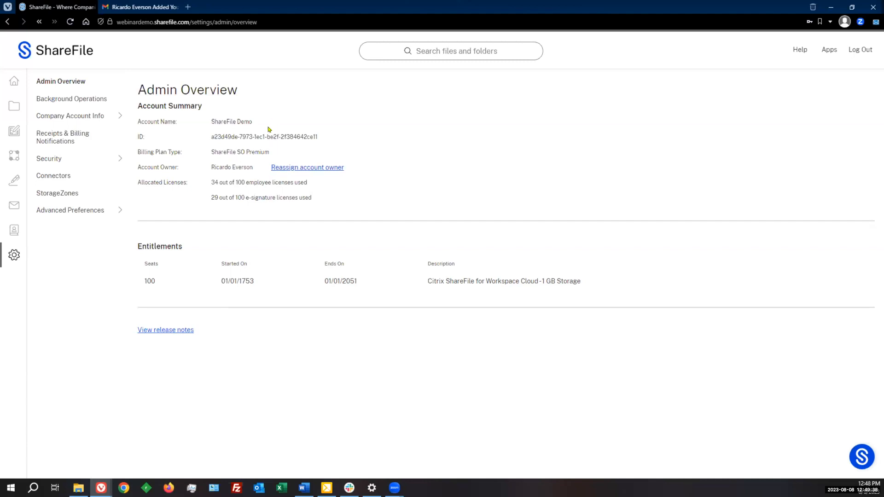
left_click_drag(328, 138, 209, 138)
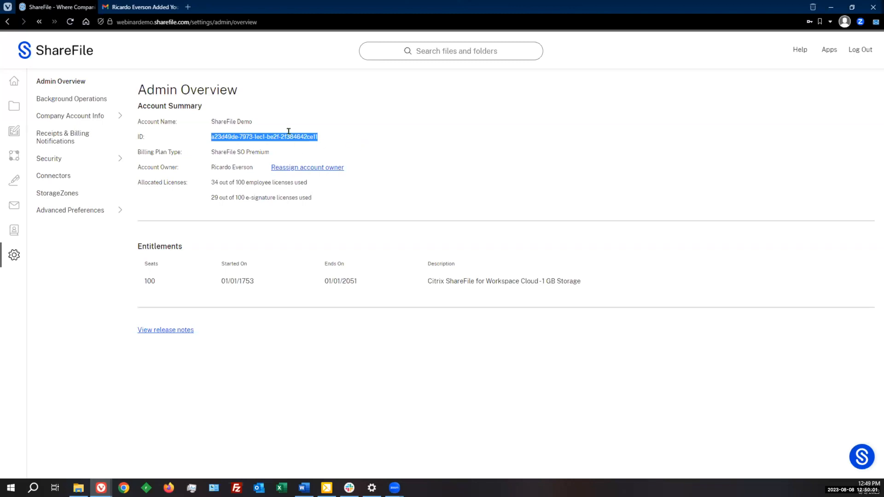
left_click_drag(281, 152, 201, 152)
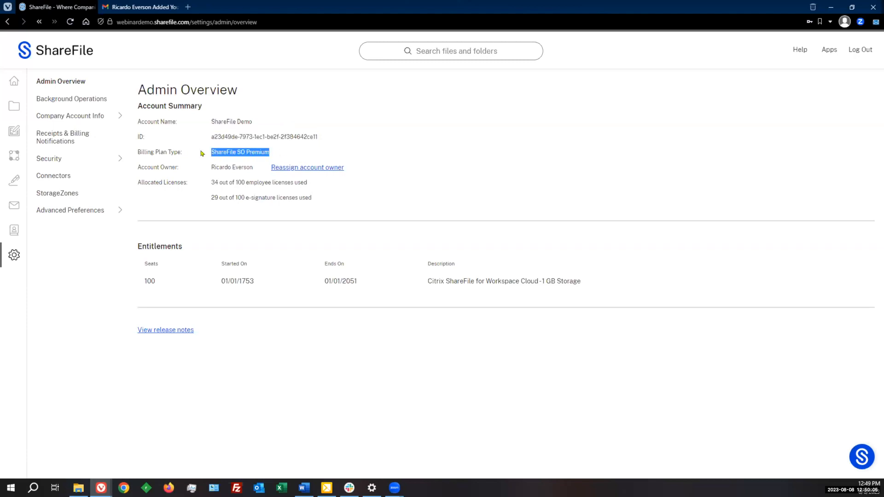
left_click(330, 192)
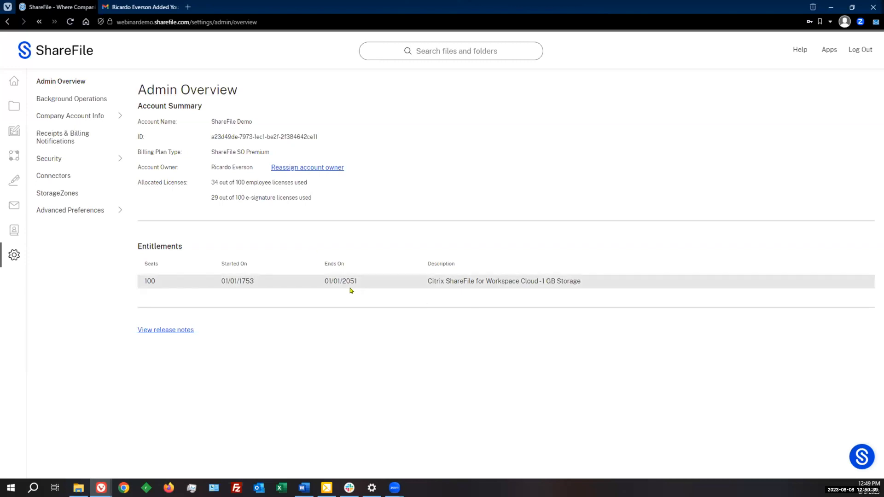
left_click(87, 99)
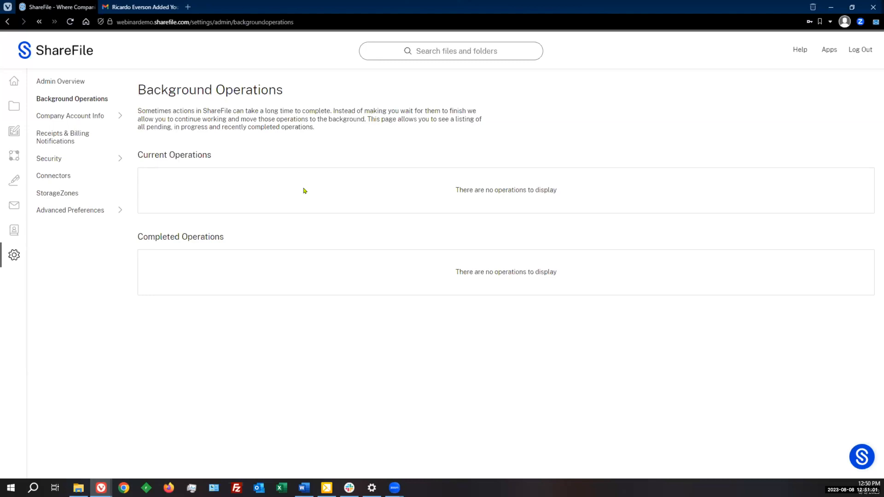
left_click(62, 80)
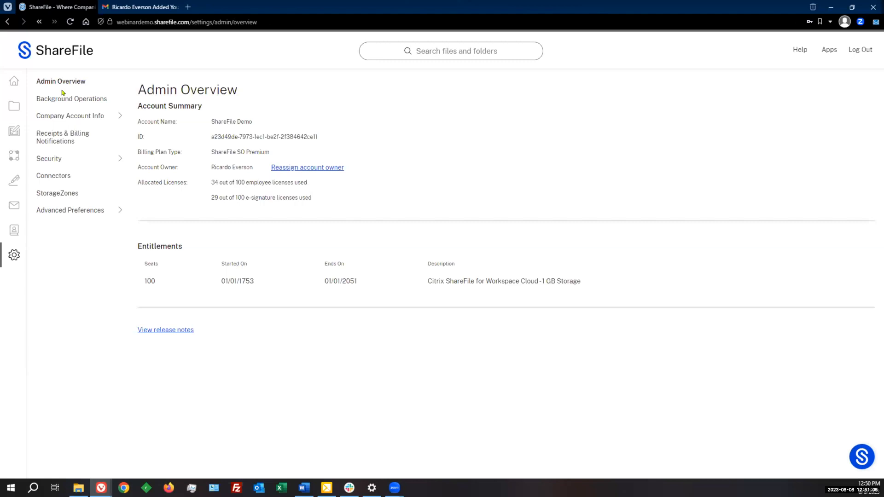
left_click(85, 100)
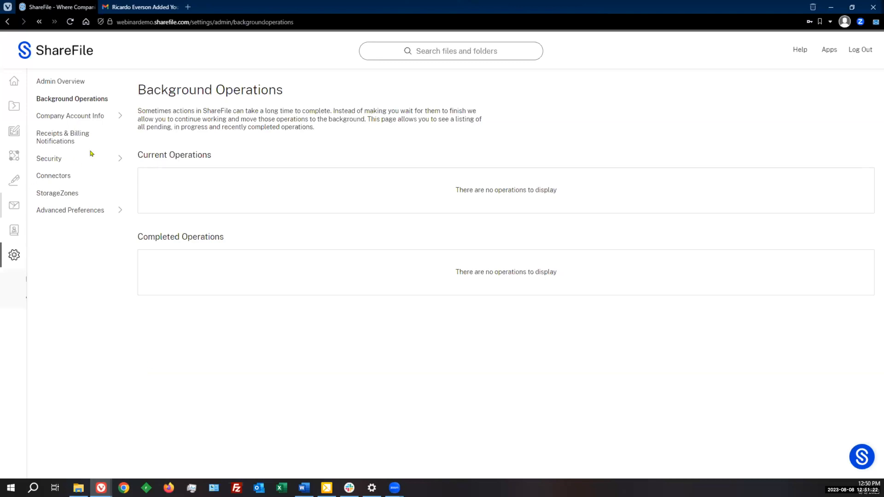
mouse_move(56, 79)
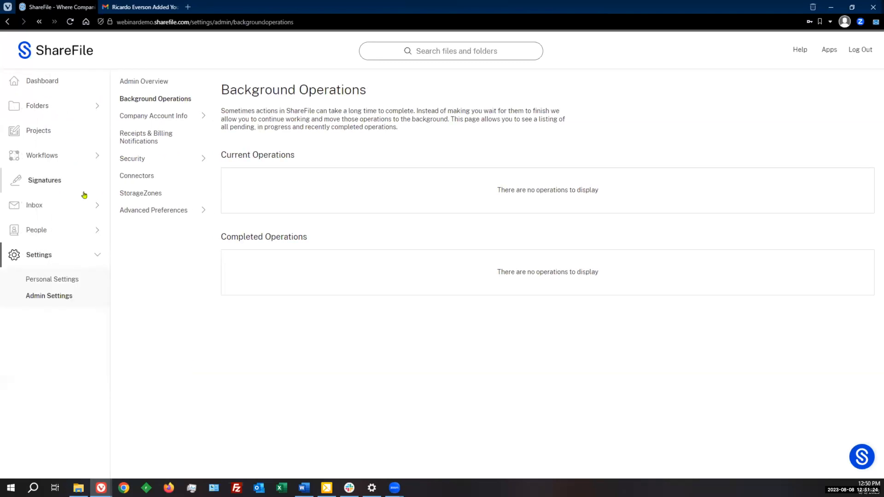
left_click(84, 231)
- Open an employee's details, cancel deleting them from the system, and return to Admin Overview
left_click(70, 271)
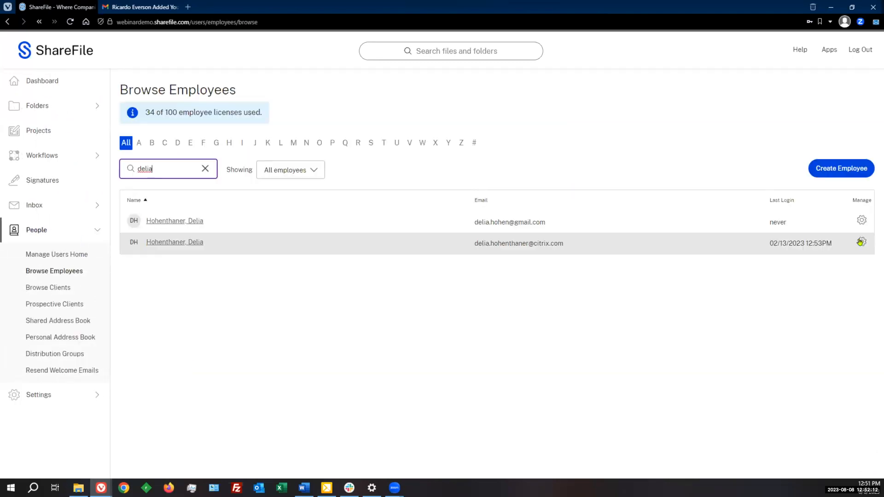
left_click(170, 242)
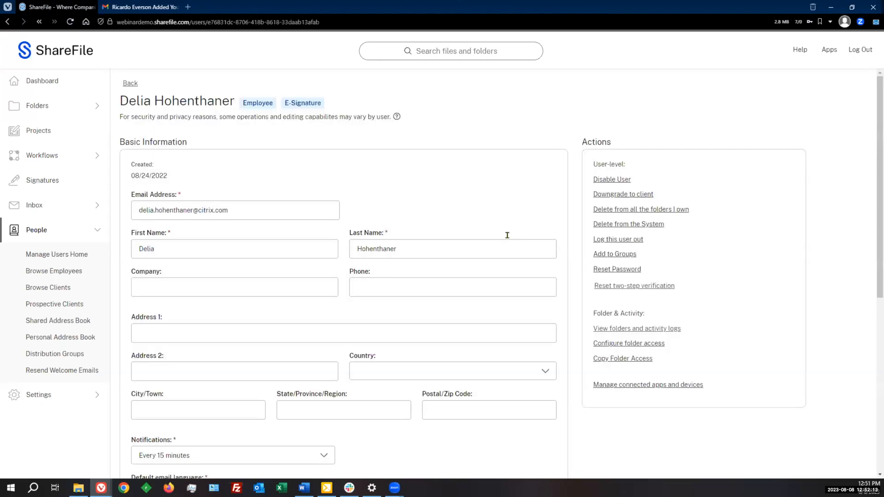
left_click(653, 224)
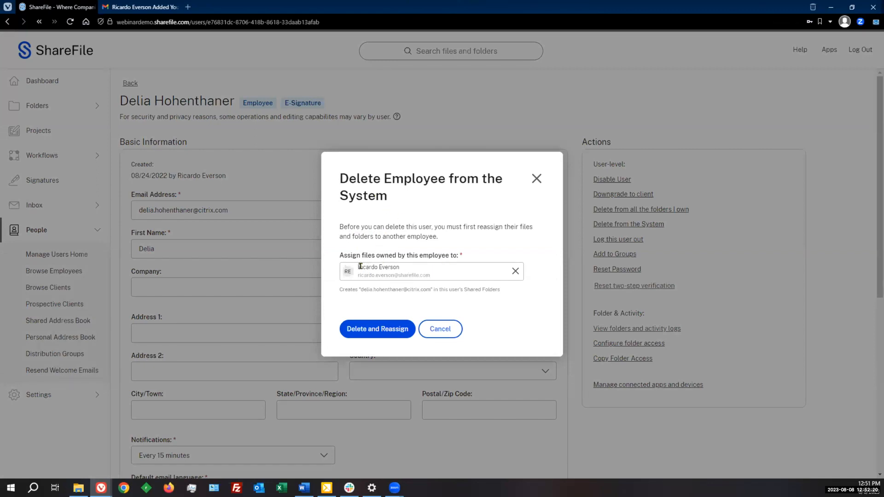
left_click(514, 272)
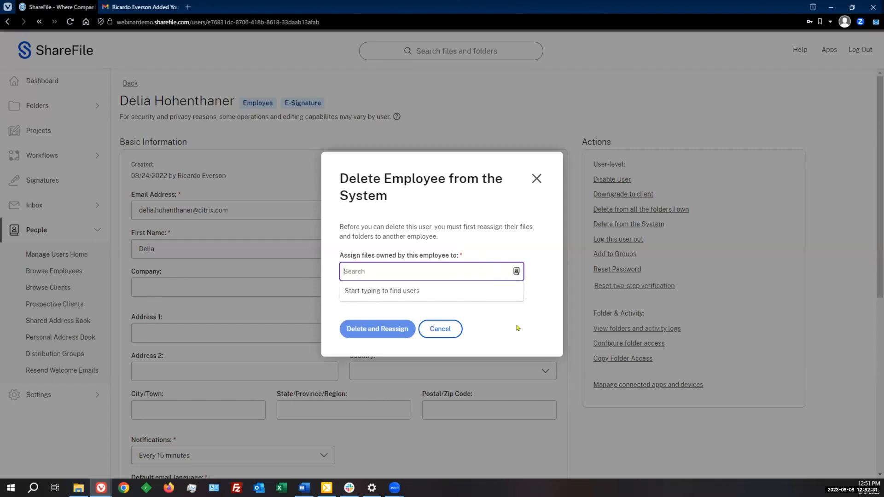
left_click(446, 330)
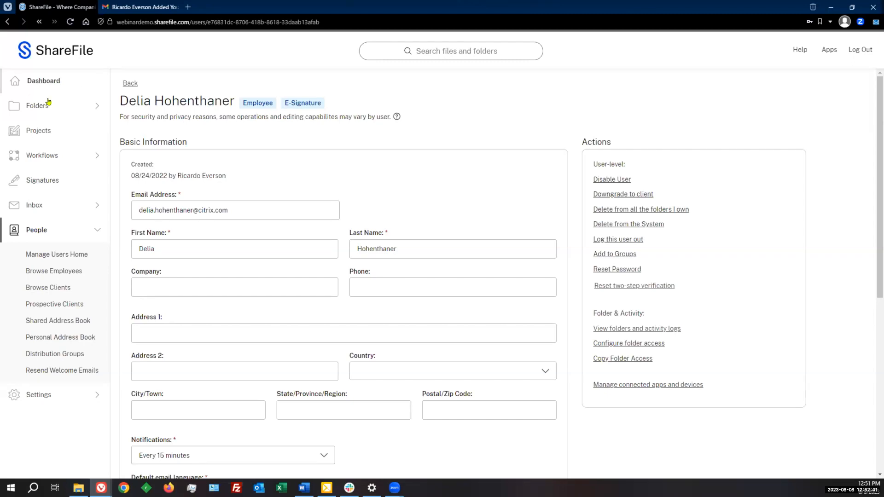
left_click(79, 404)
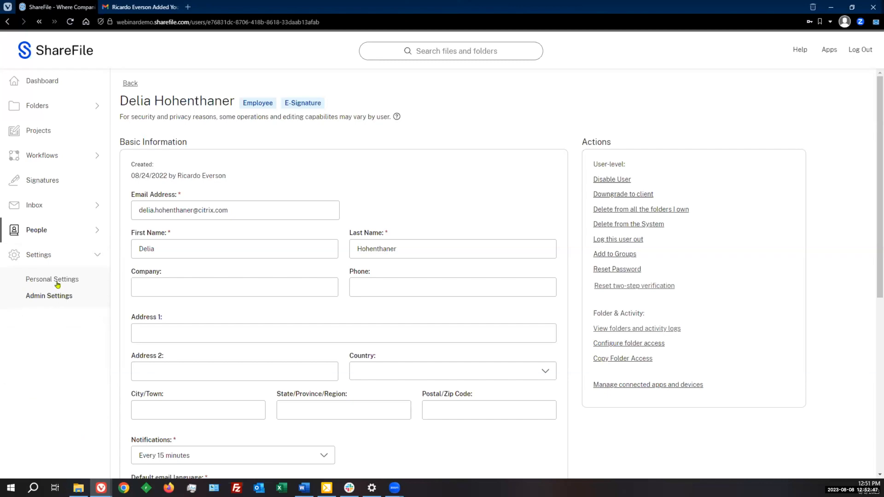
left_click(55, 297)
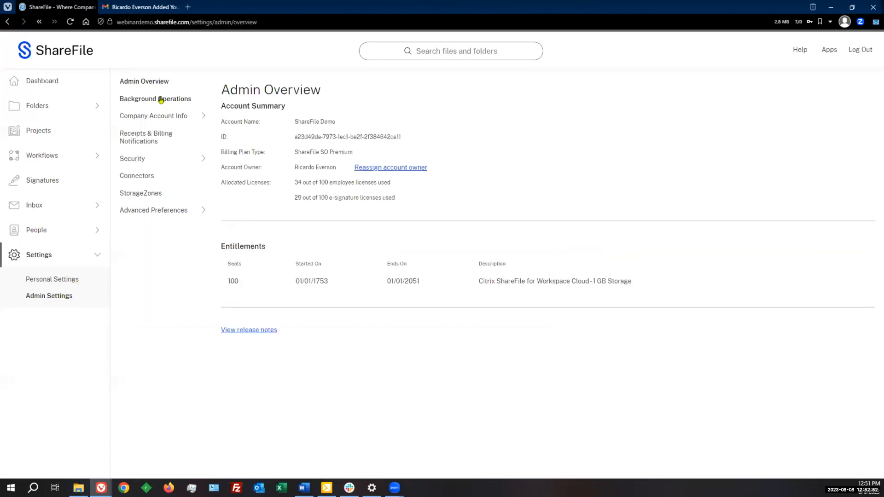
- Go via Background Operations and Company Account Info to the Account Reporting page
left_click(165, 102)
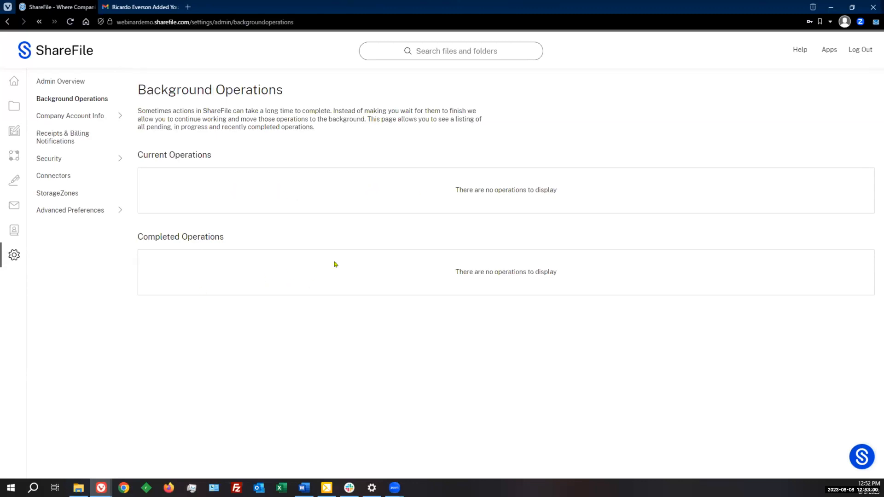
left_click(101, 116)
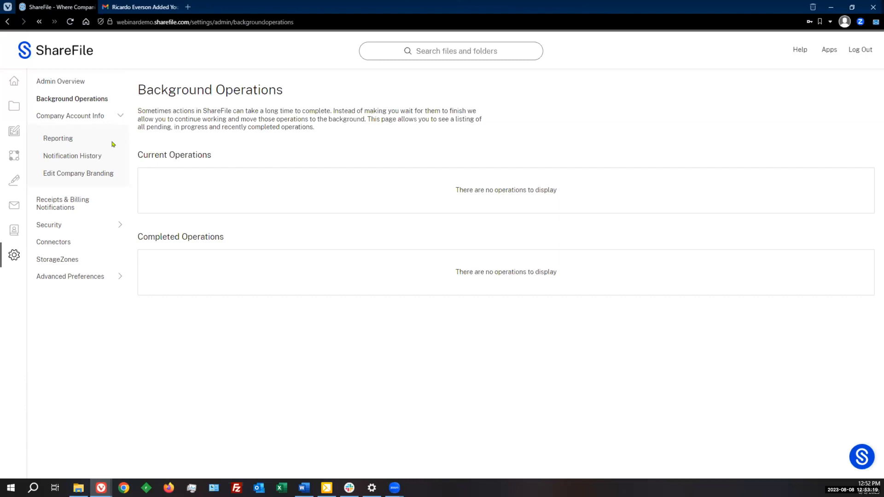
left_click(57, 141)
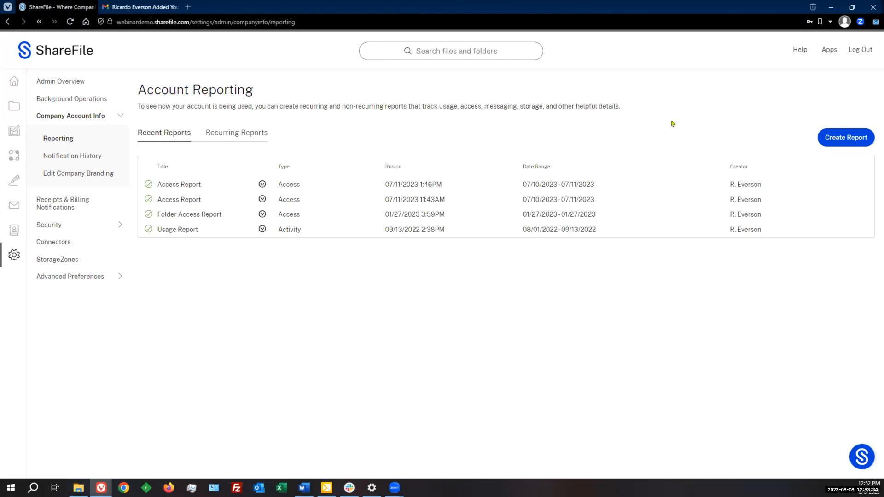
- Start creating a new Usage report
left_click(843, 138)
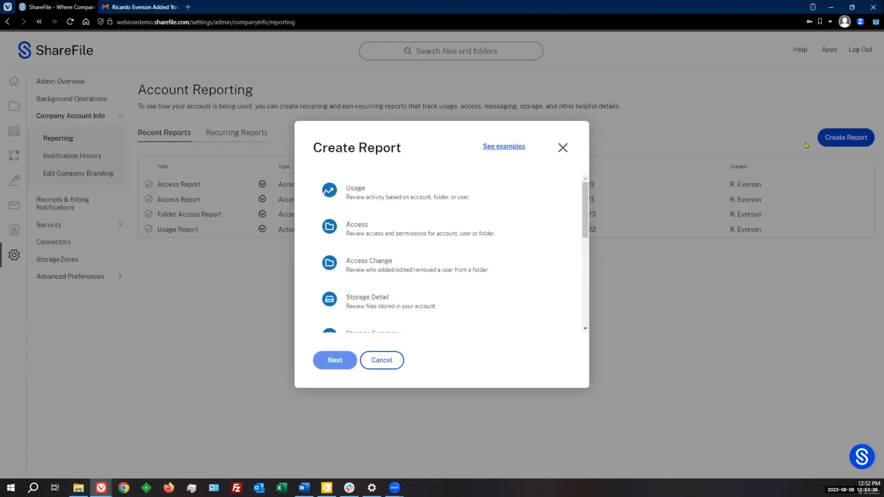
left_click(367, 190)
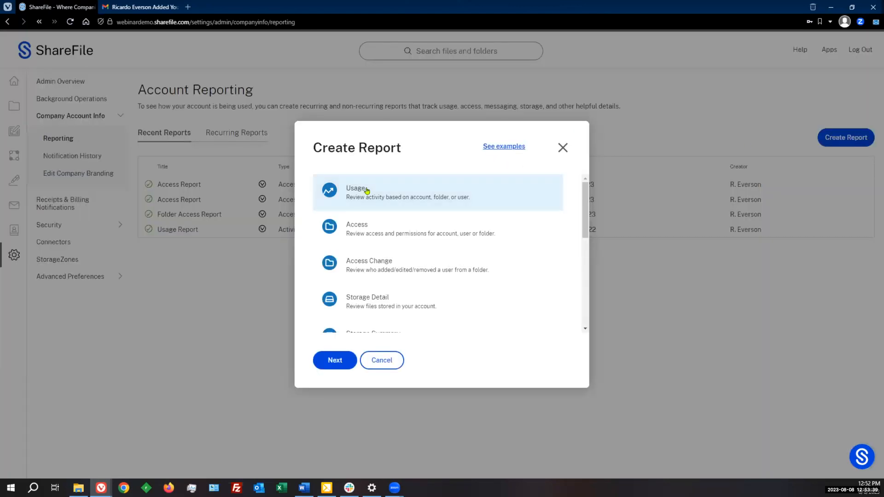
left_click(335, 362)
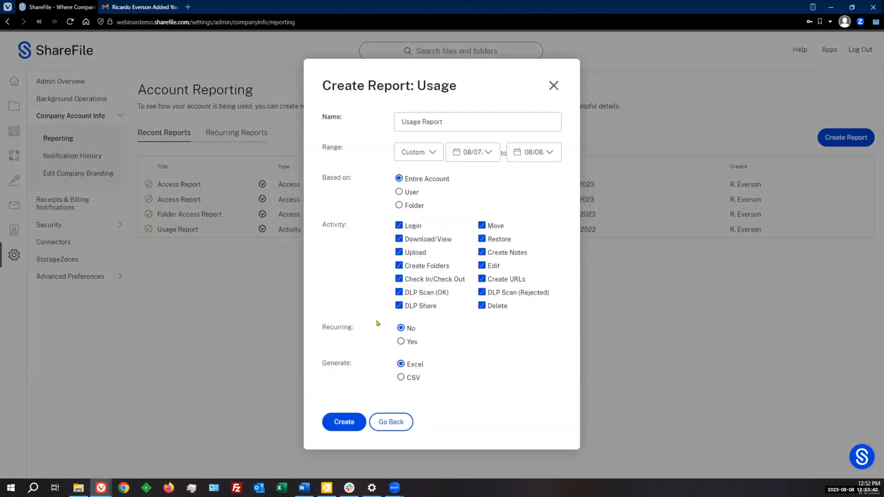
- Uncheck every tracked activity except Move in the usage report
left_click(399, 225)
left_click(399, 239)
left_click(399, 252)
left_click(399, 266)
left_click(399, 279)
left_click(399, 292)
left_click(399, 305)
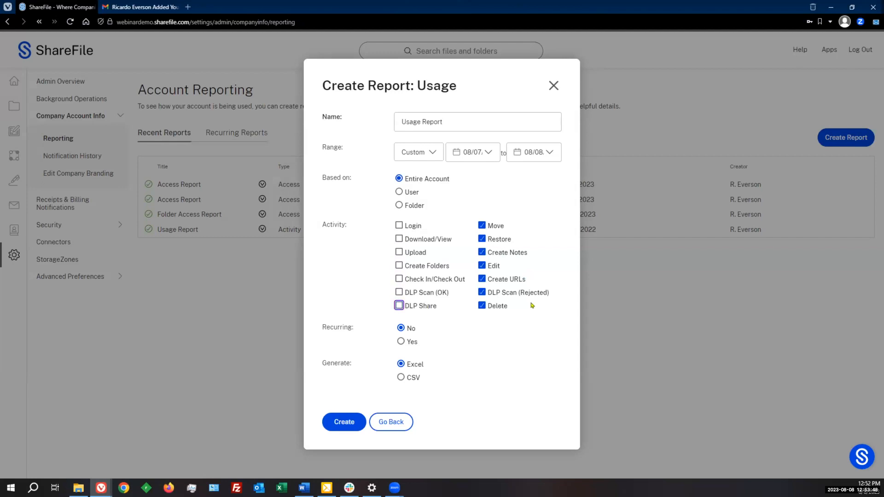
left_click(482, 306)
left_click(482, 292)
left_click(482, 278)
left_click(481, 265)
left_click(482, 252)
left_click(482, 239)
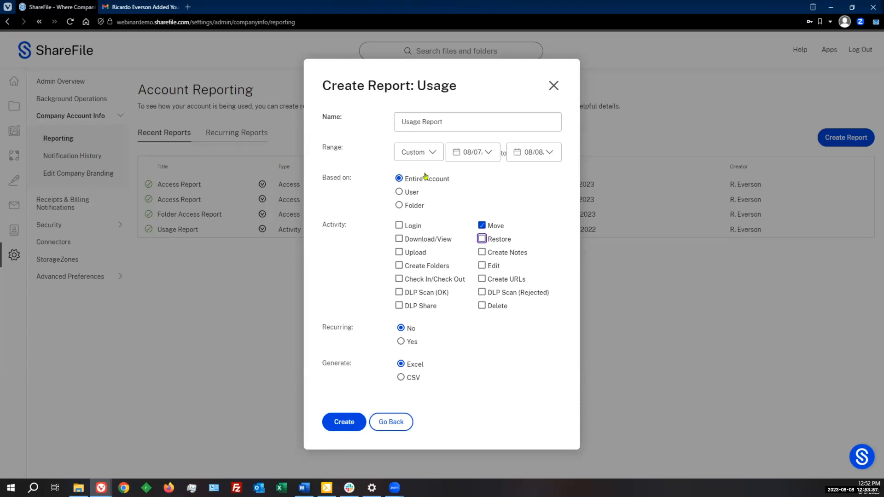
- Base the report on a folder instead of a user and keep it one-time, not recurring
left_click(396, 192)
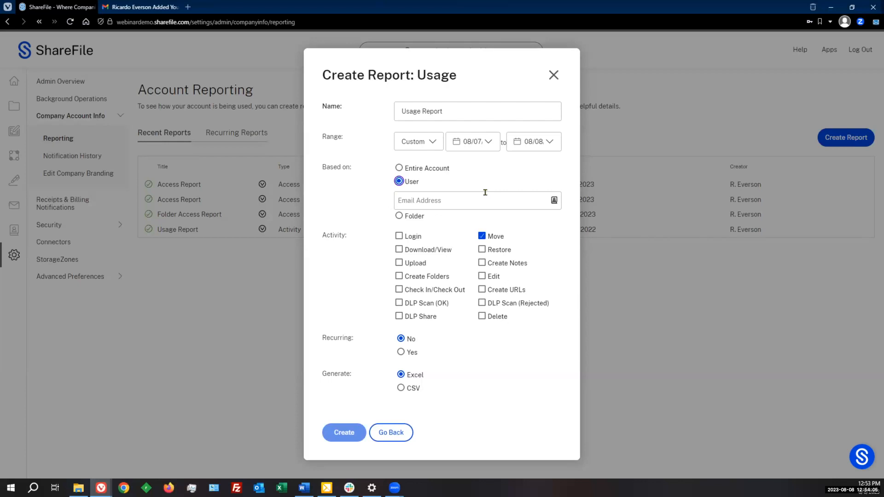
left_click(399, 217)
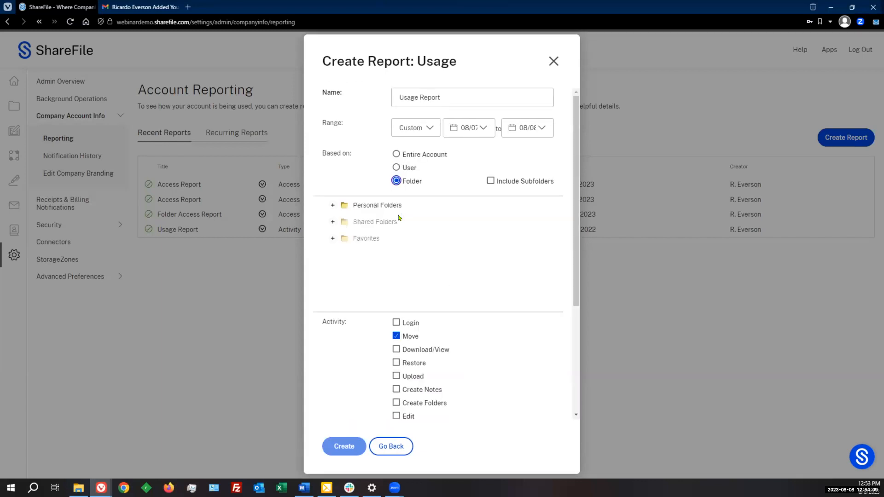
left_click(333, 222)
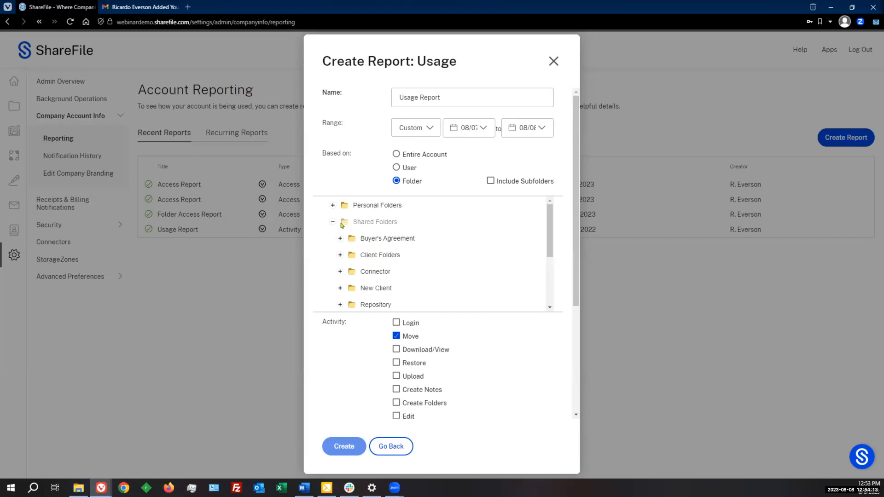
left_click(332, 222)
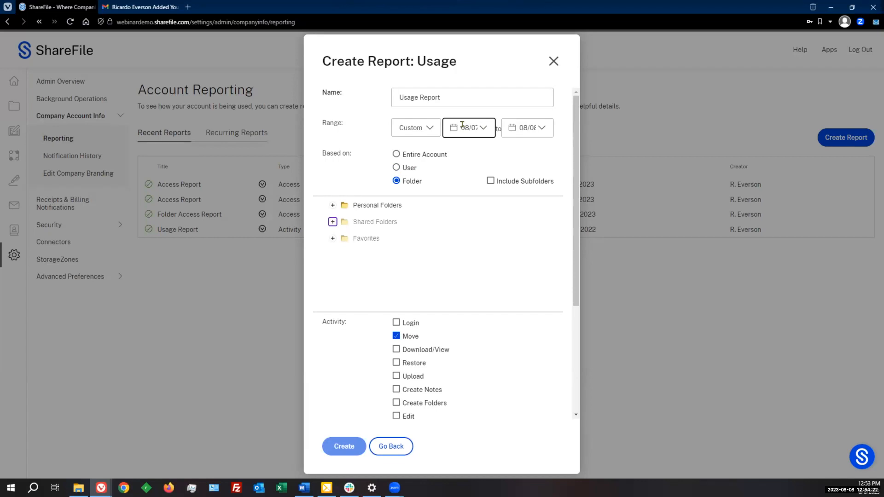
left_click(355, 134)
scroll(504, 263, "down", 3)
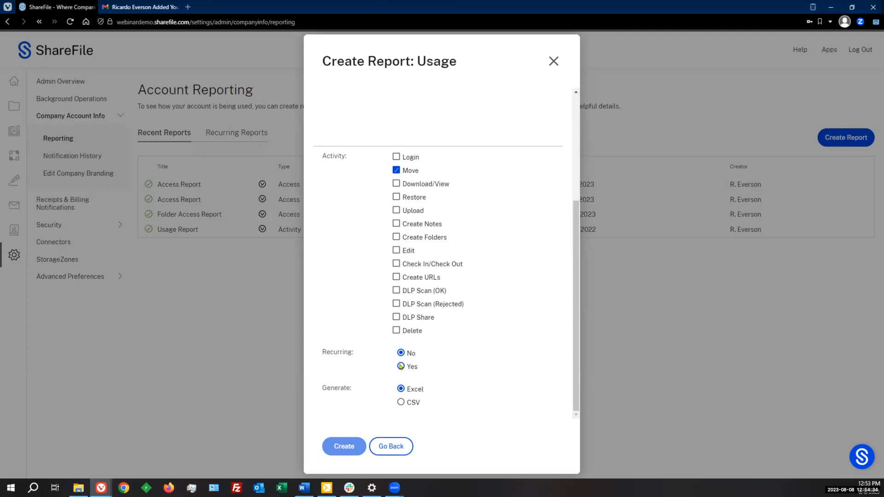
left_click(400, 366)
left_click(400, 352)
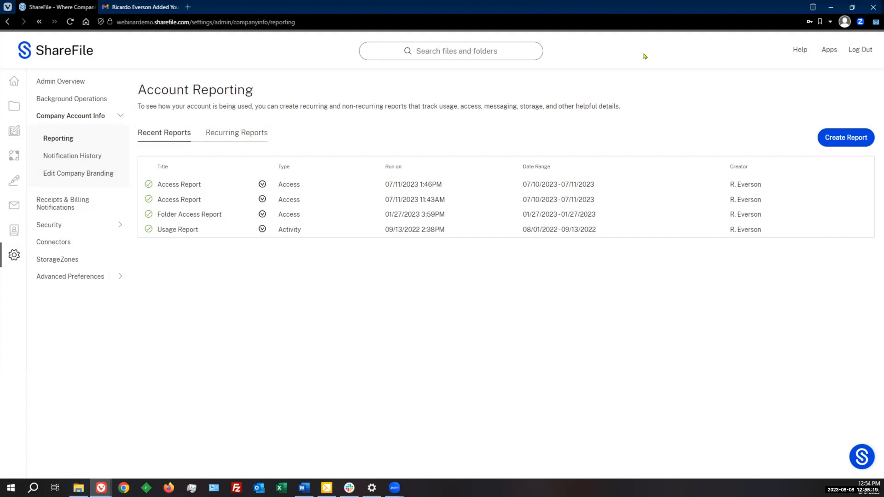
- Open the ShareFile Apps downloads page from the top-right header
left_click(828, 50)
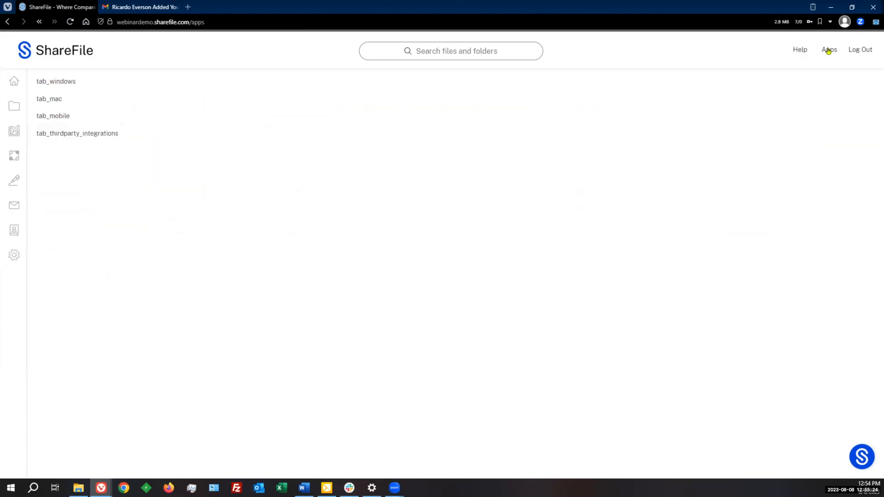
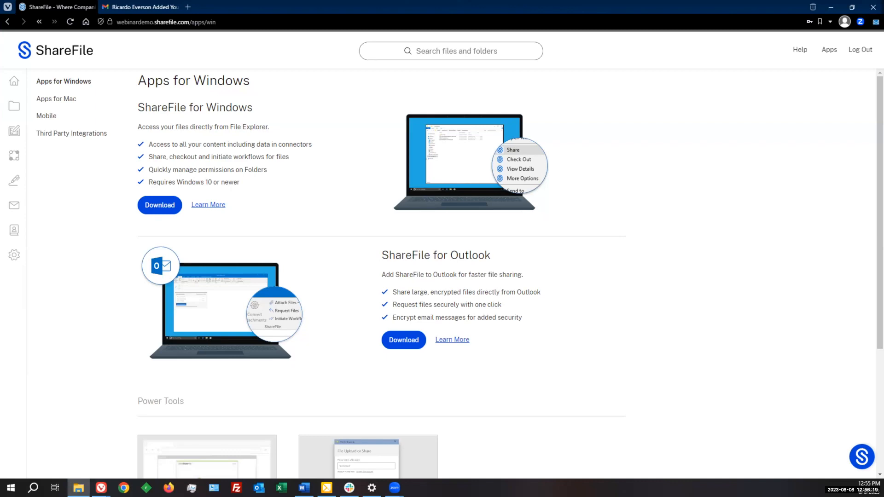
- In File Explorer, open Personal Folders on the ShareFile (S:) drive to view its six items, then minimize Explorer
left_click(78, 488)
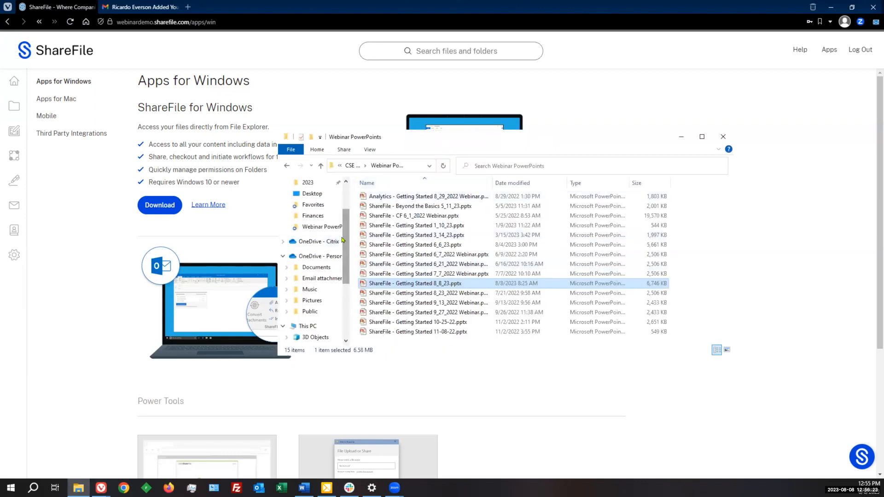
scroll(348, 294, "down", 3)
scroll(348, 301, "down", 1)
left_click(299, 319)
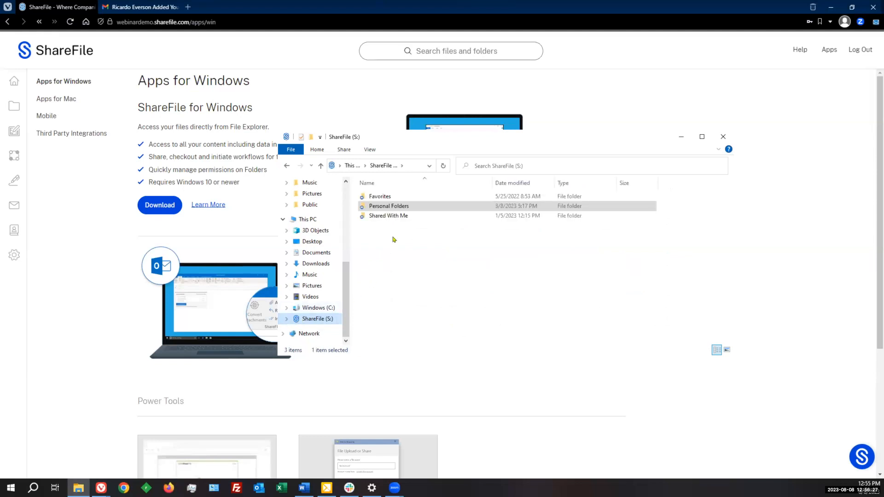
double_click(379, 208)
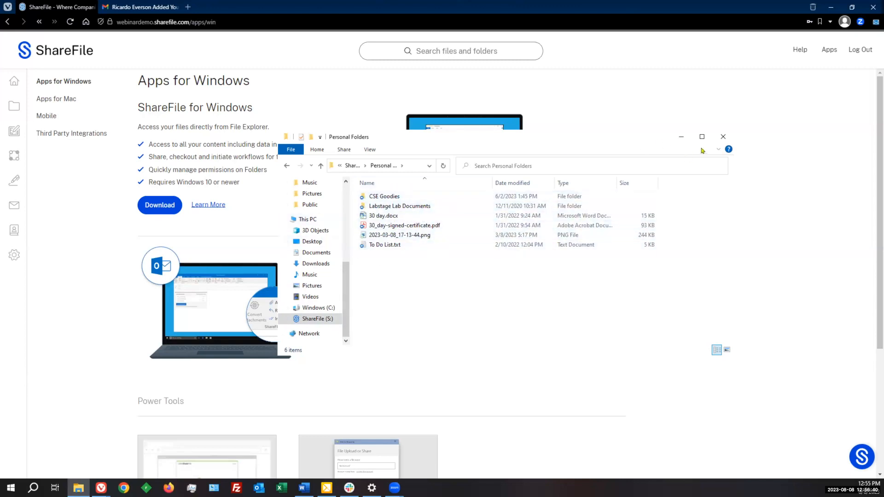
left_click(681, 137)
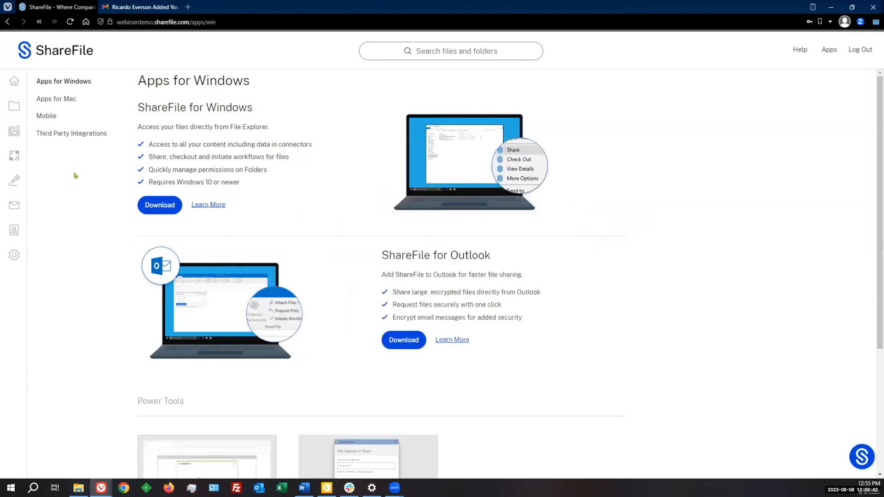
- Scroll through the Apps for Windows page to review the ShareFile for Windows and Outlook downloads
scroll(247, 285, "down", 2)
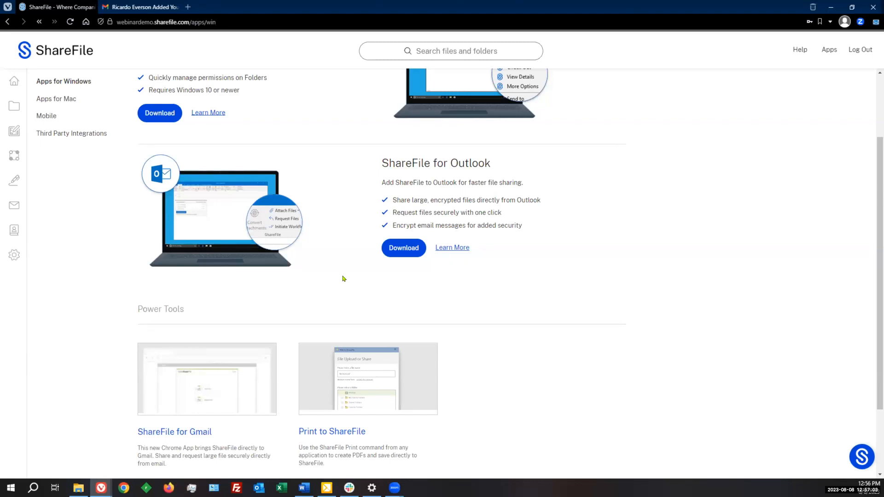
scroll(311, 242, "down", 2)
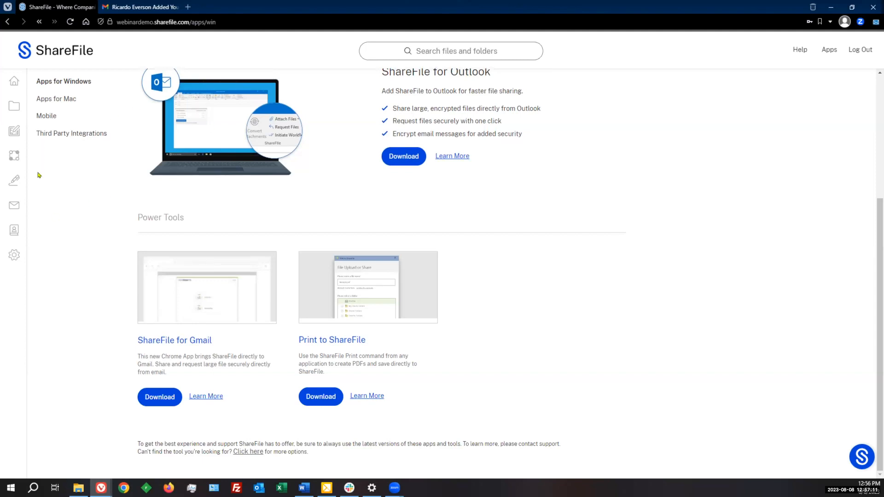
scroll(442, 272, "up", 2)
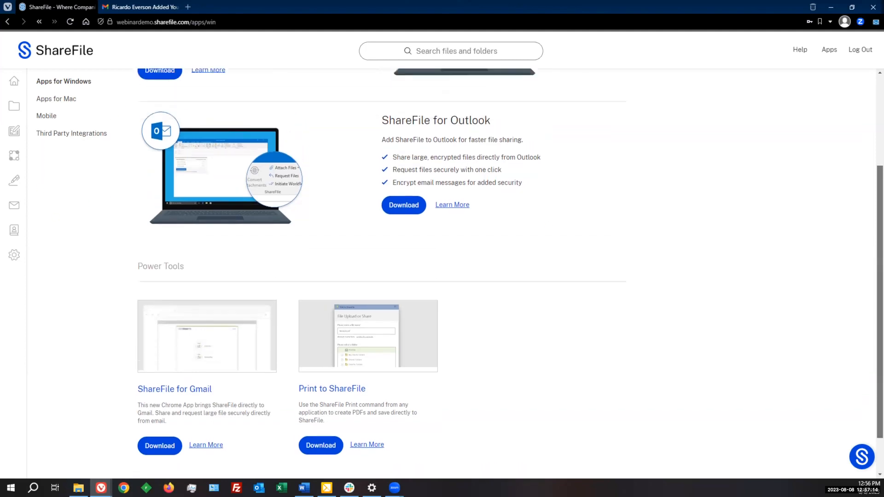
scroll(442, 272, "up", 2)
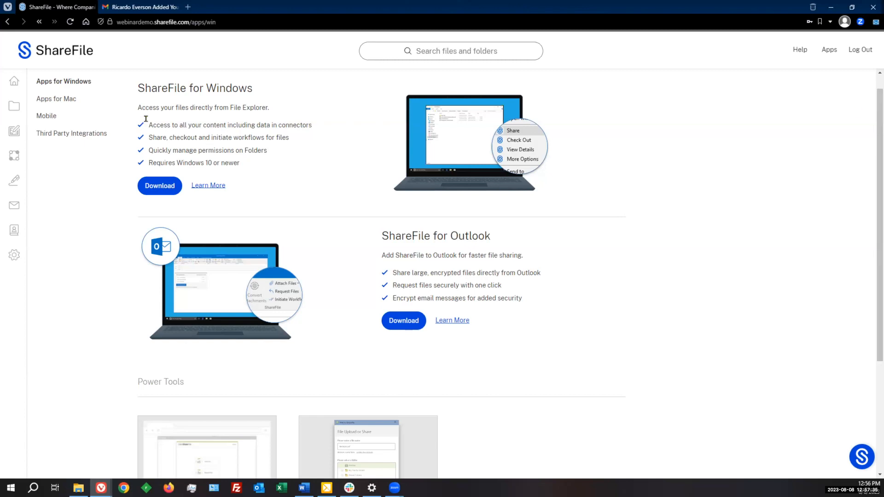
- View the ShareFile apps available for Mac and for mobile devices
left_click(62, 100)
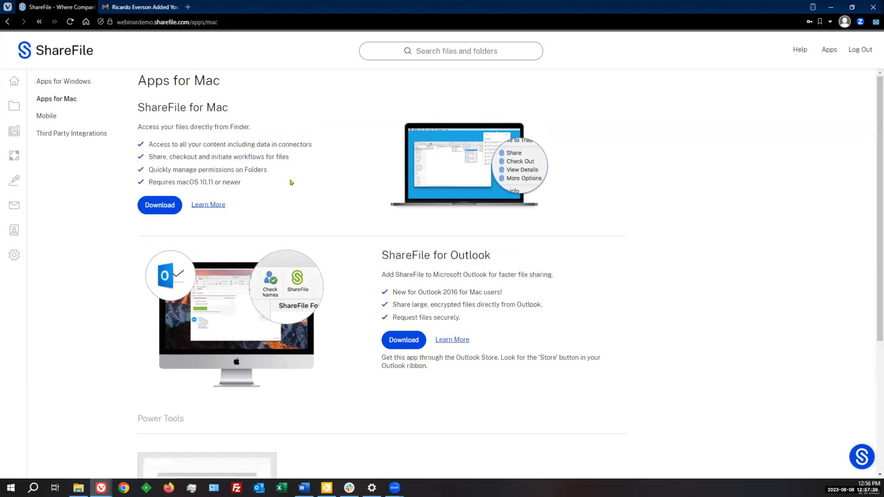
mouse_move(36, 118)
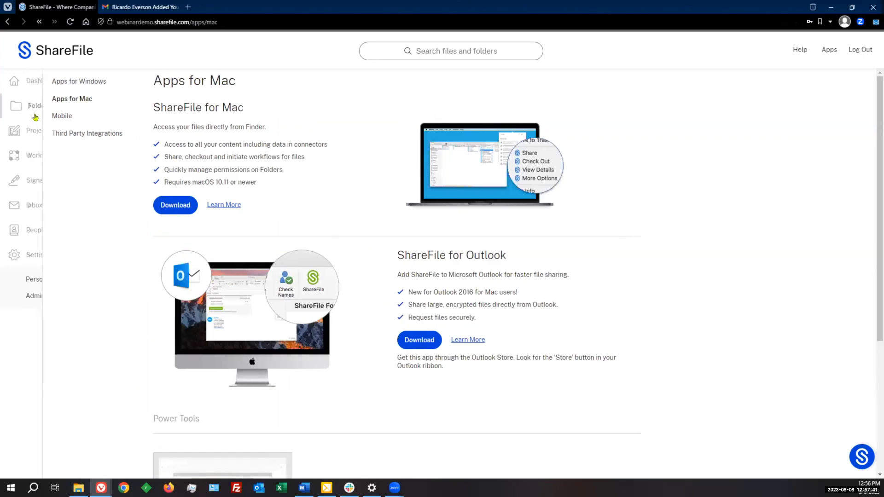
left_click(121, 118)
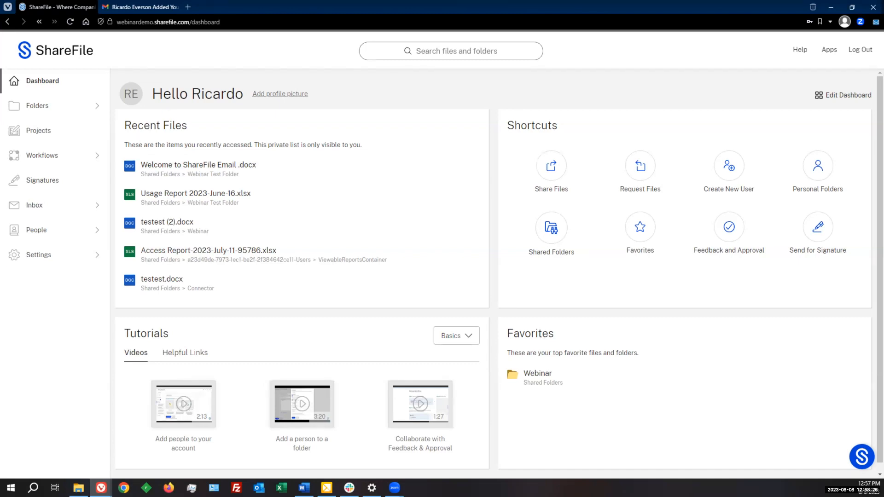
- Expand Folders in the left navigation and go to the File Box
left_click(79, 204)
left_click(84, 109)
left_click(43, 203)
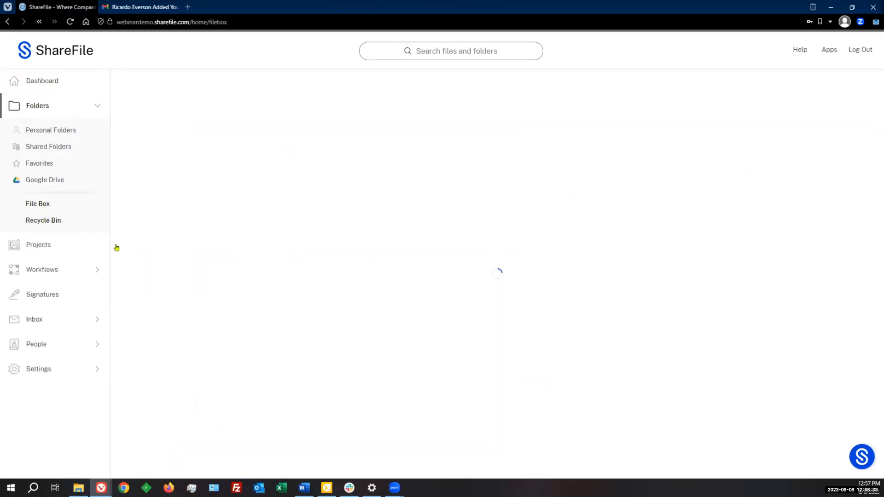
- Move the first testest.docx from the File Box into Shared Folders > Repository, then open Repository
left_click(129, 196)
left_click(433, 147)
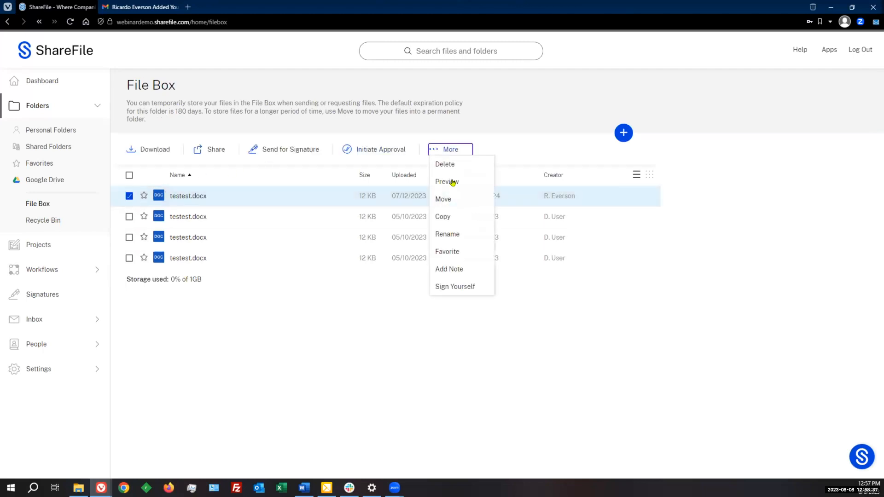
left_click(447, 197)
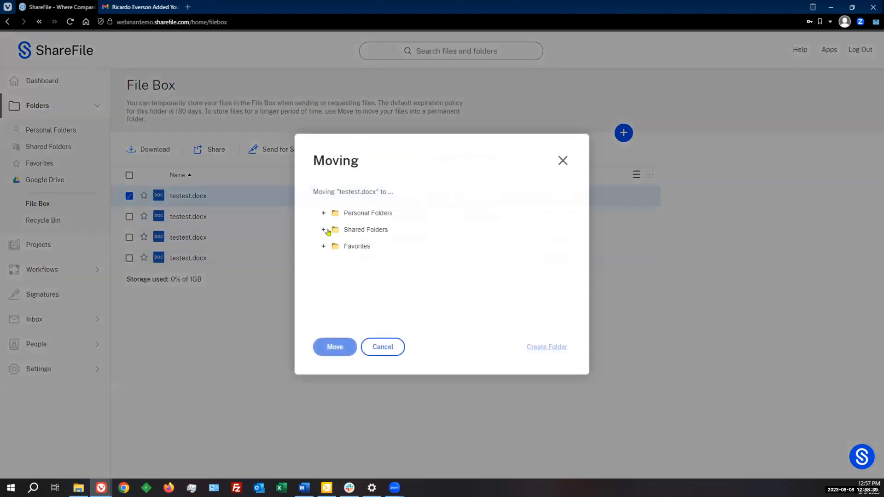
left_click(322, 230)
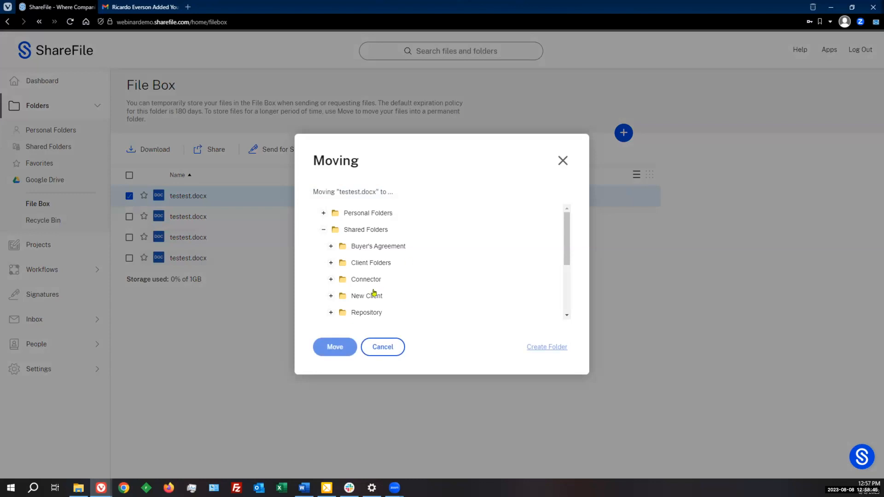
scroll(374, 293, "down", 2)
left_click(365, 223)
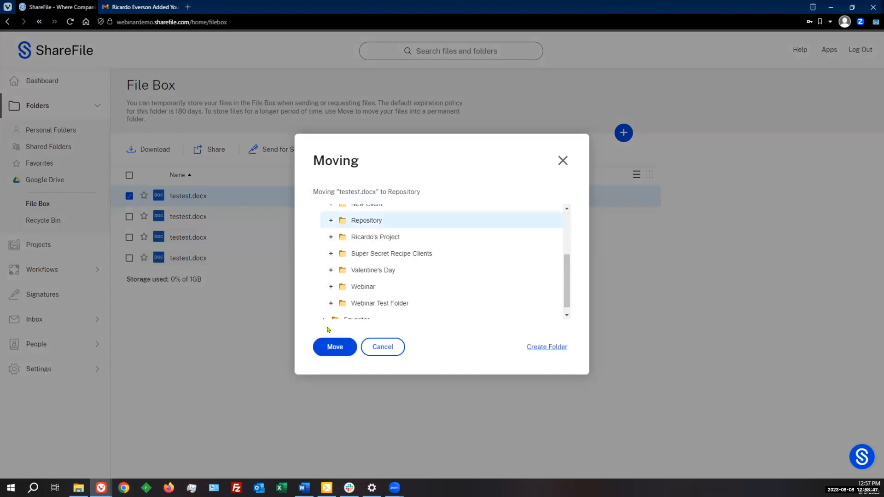
left_click(335, 347)
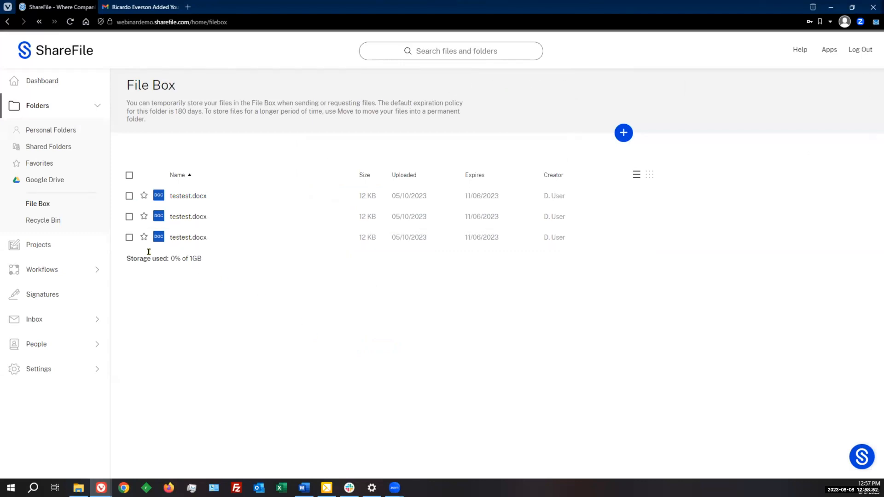
left_click(57, 146)
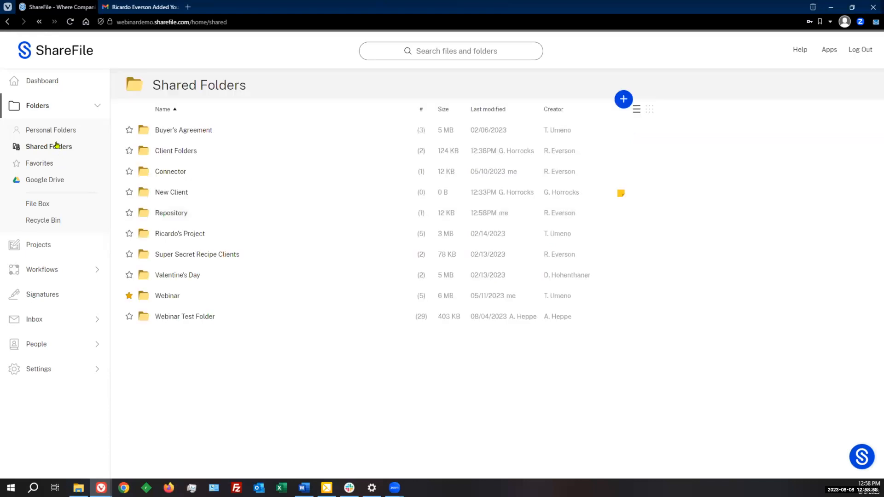
left_click(167, 212)
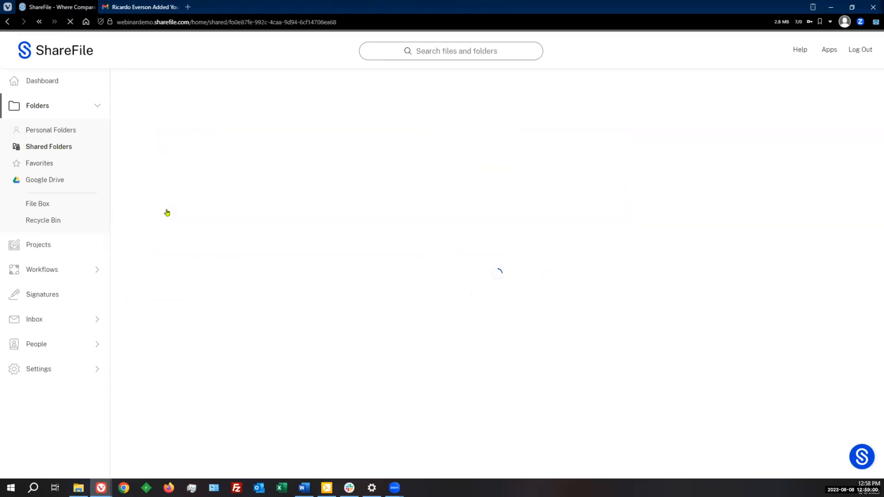